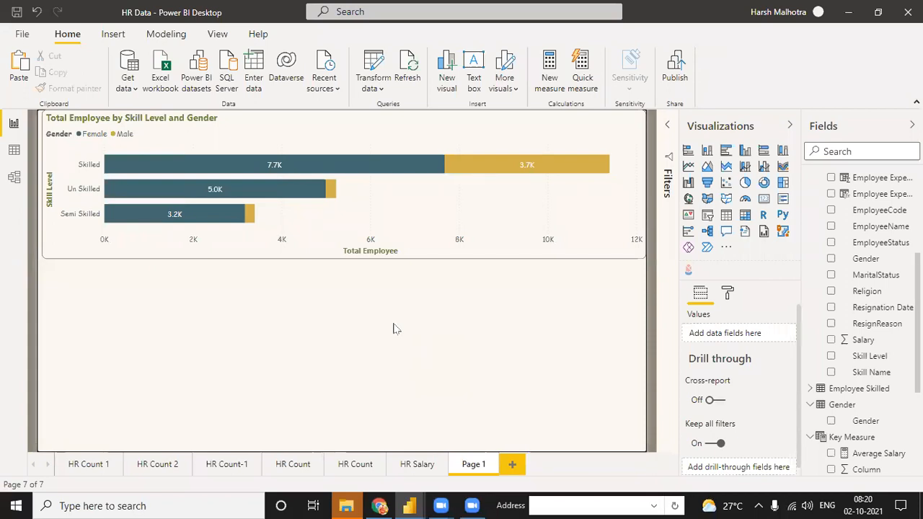
Examine the distinct values of the Salary column in the Employee Details table data.
click(14, 152)
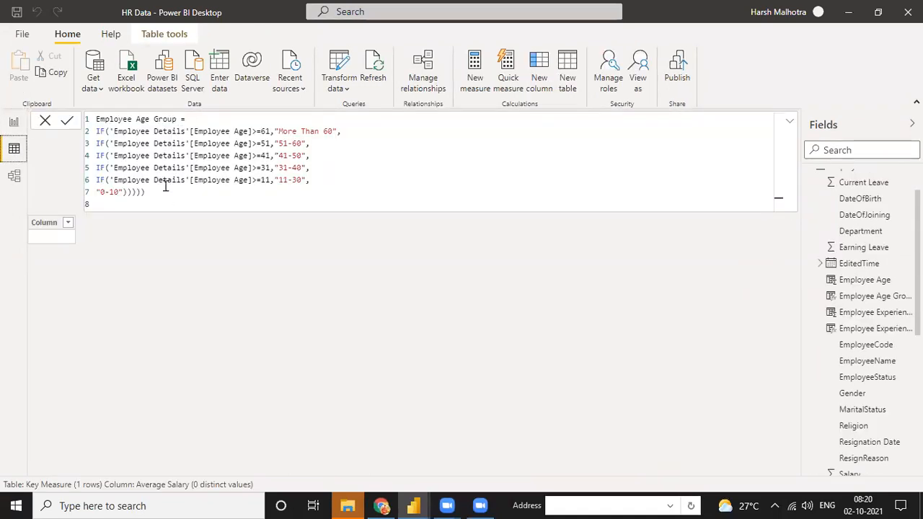
scroll(858, 349, down, 3)
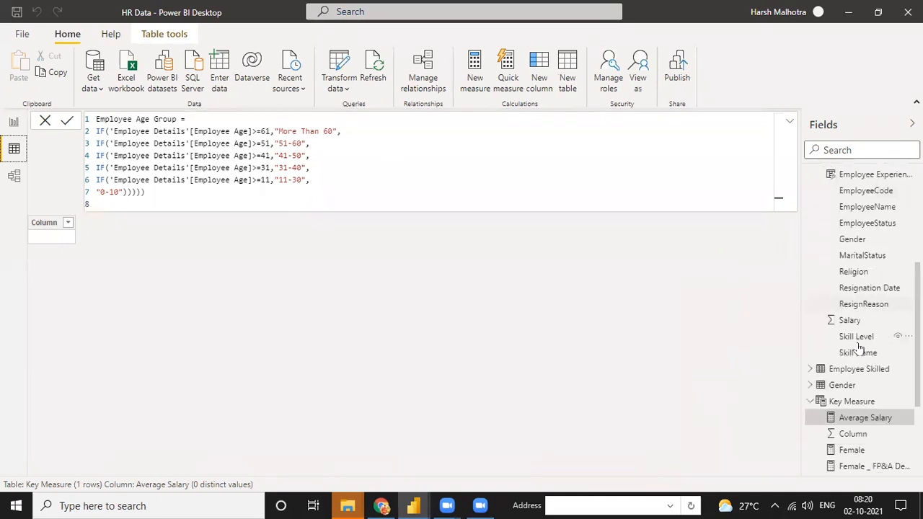
click(850, 323)
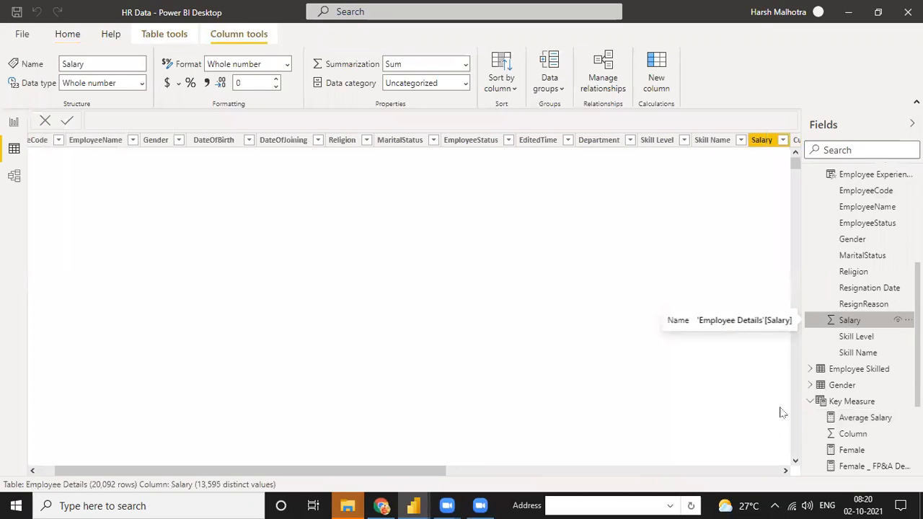
click(785, 470)
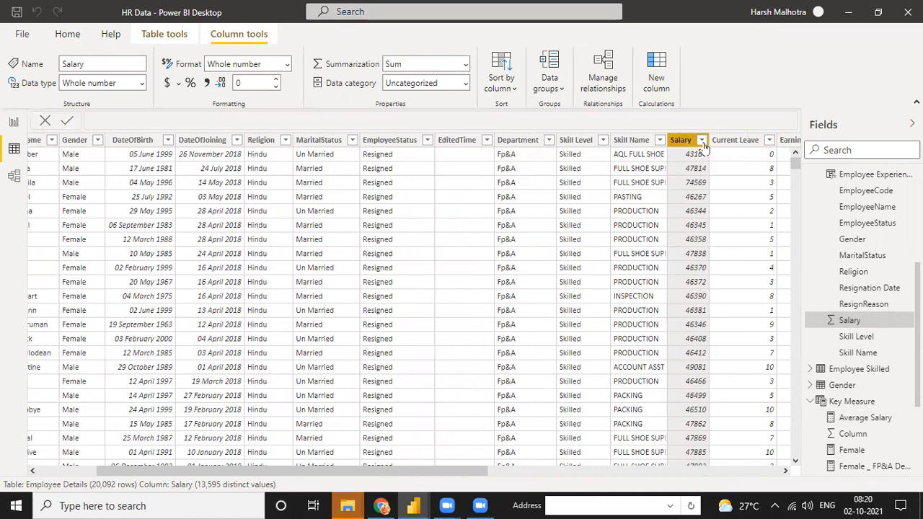
click(702, 141)
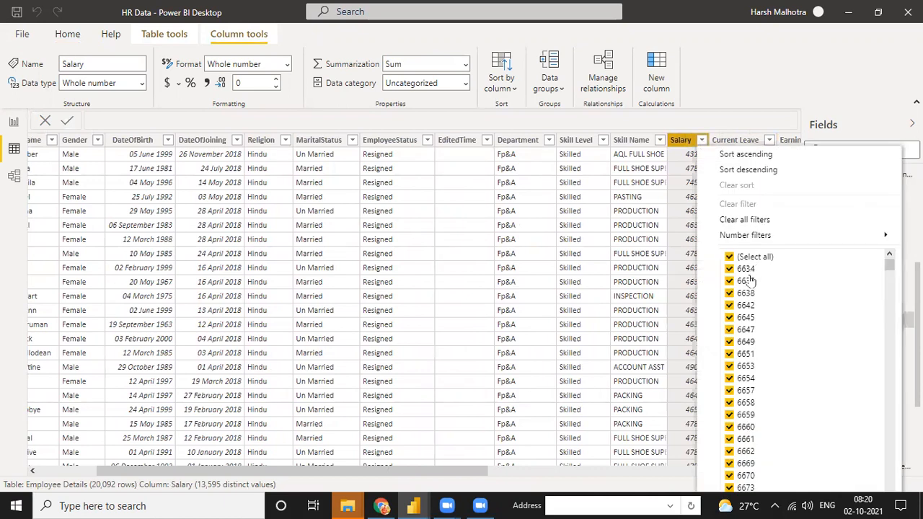
key(Escape)
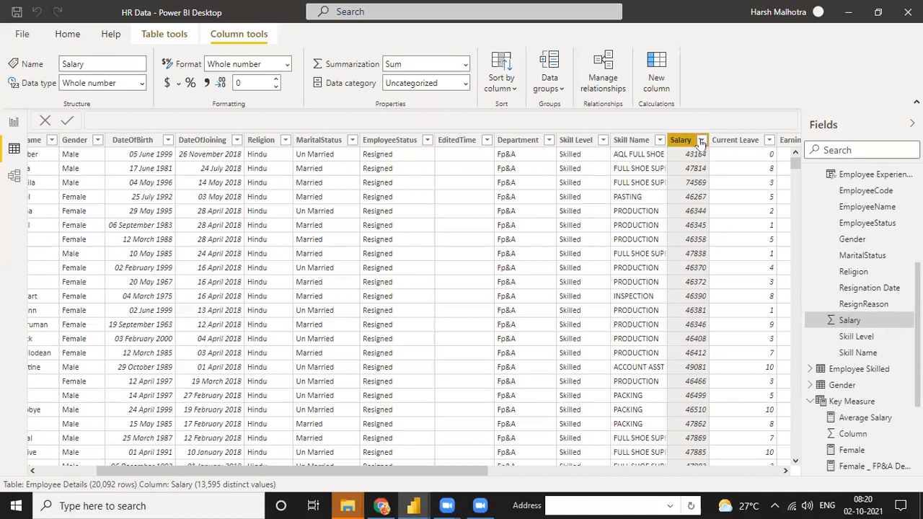
click(701, 141)
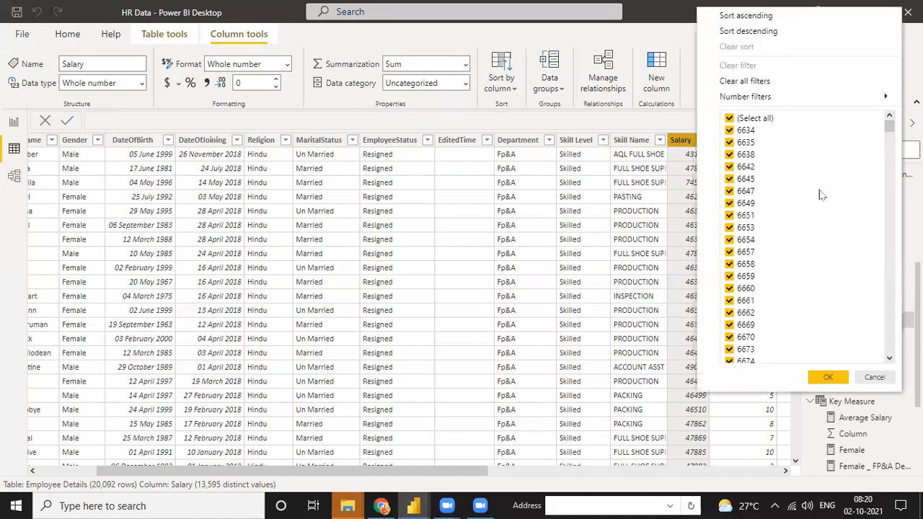
drag(889, 127, 890, 347)
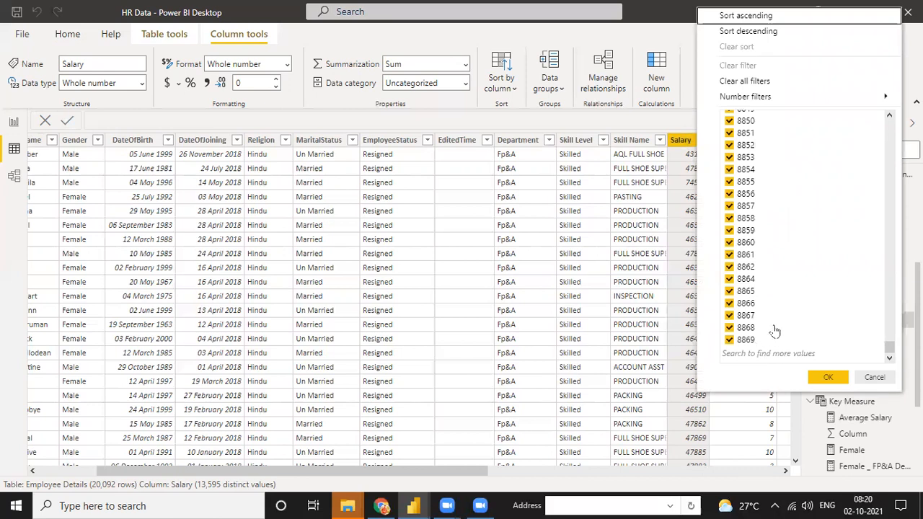
click(870, 380)
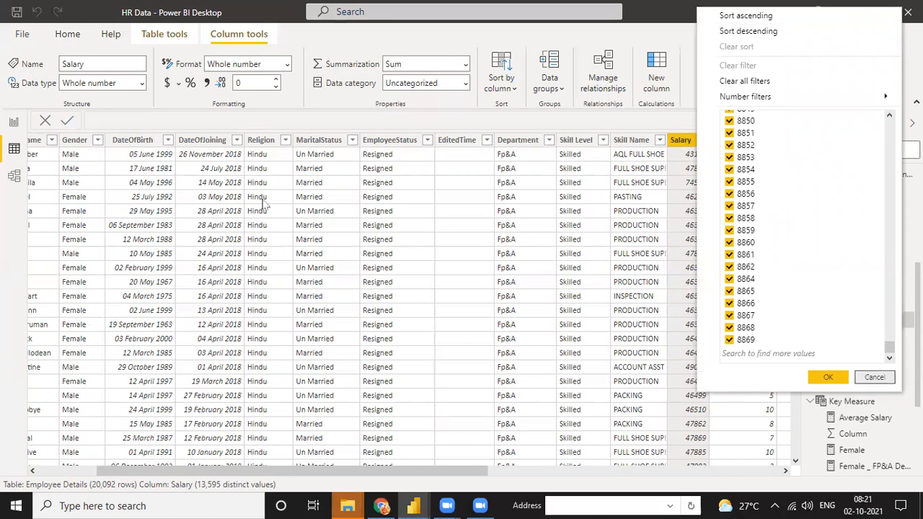
Add an empty card visual to the report page beneath the skill level chart.
click(16, 125)
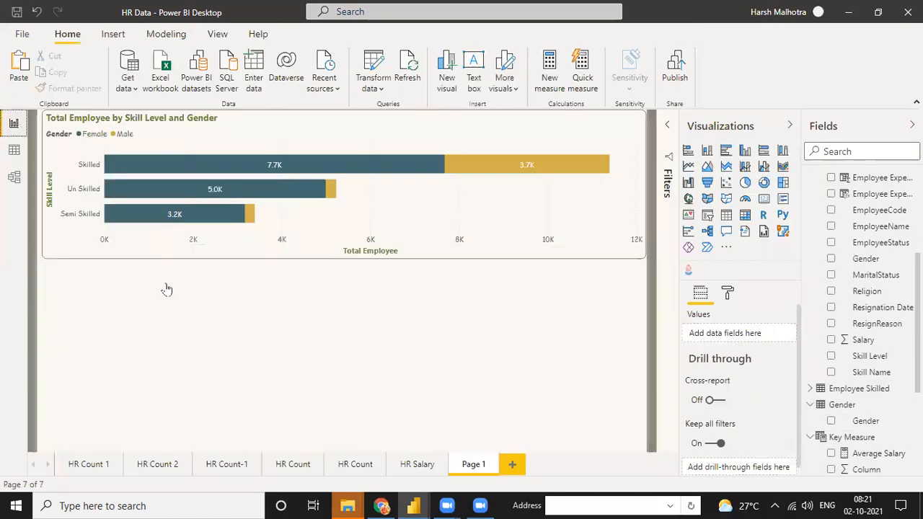
click(765, 199)
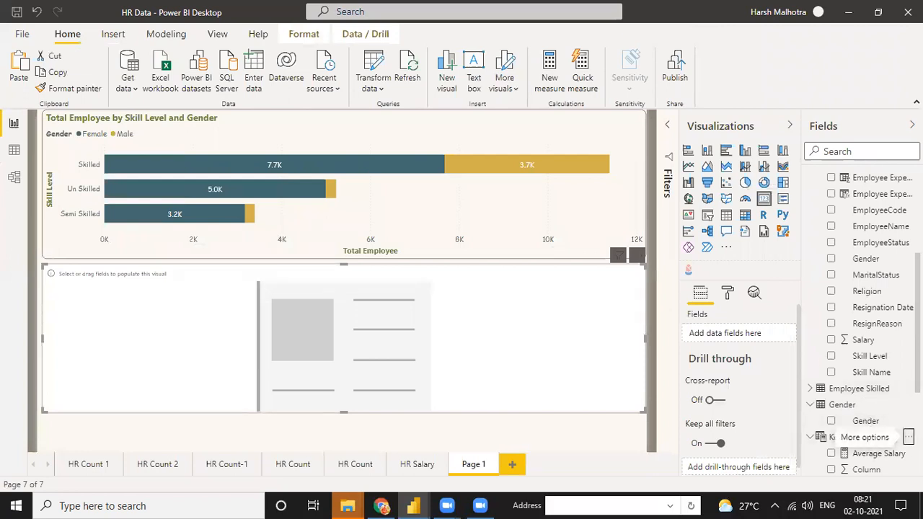
Create the measure Max Salary = MAX('Employee Details'[Salary]) in the Key Measure table.
click(908, 437)
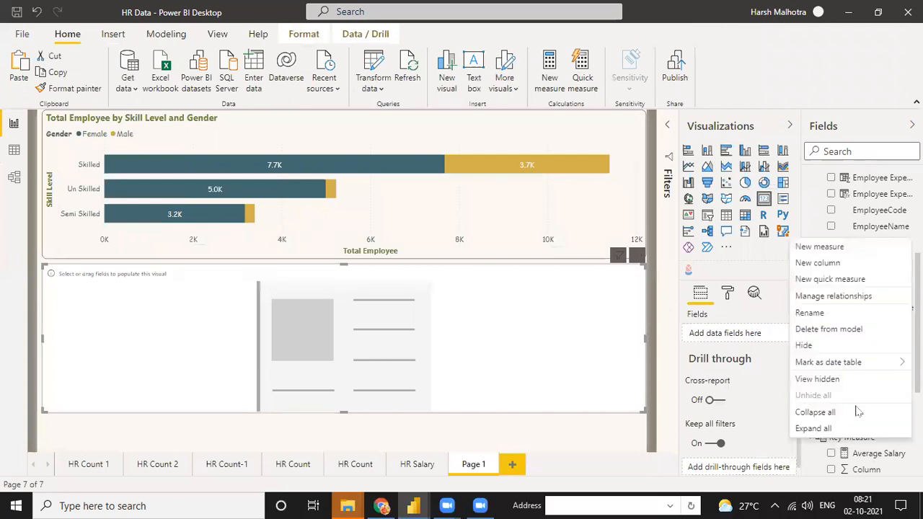
click(826, 248)
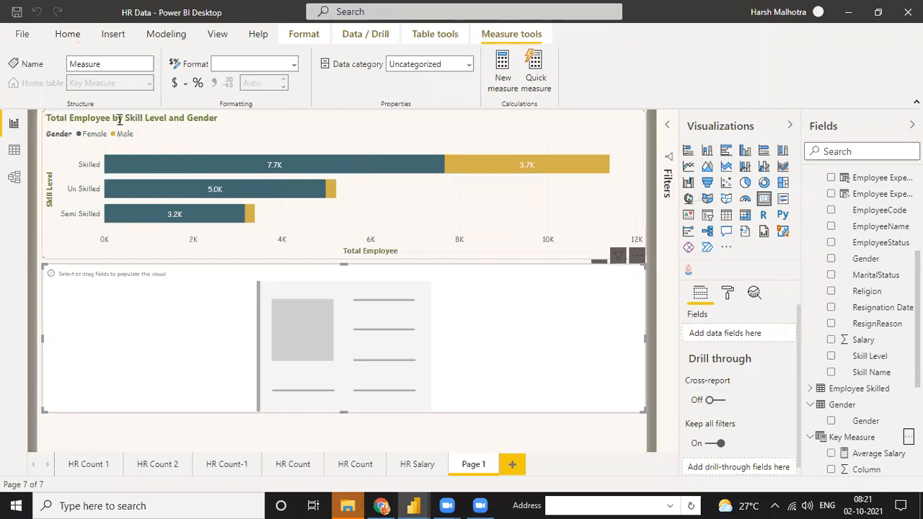
click(128, 119)
key(BackSpace)
key(BackSpace)
key(BackSpace)
key(BackSpace)
key(BackSpace)
key(BackSpace)
text(ax Salary = )
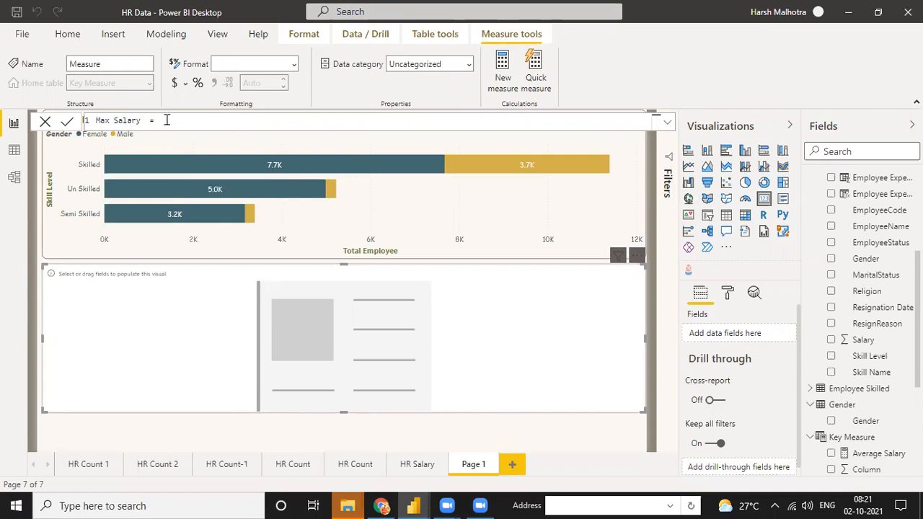
text(MAX()
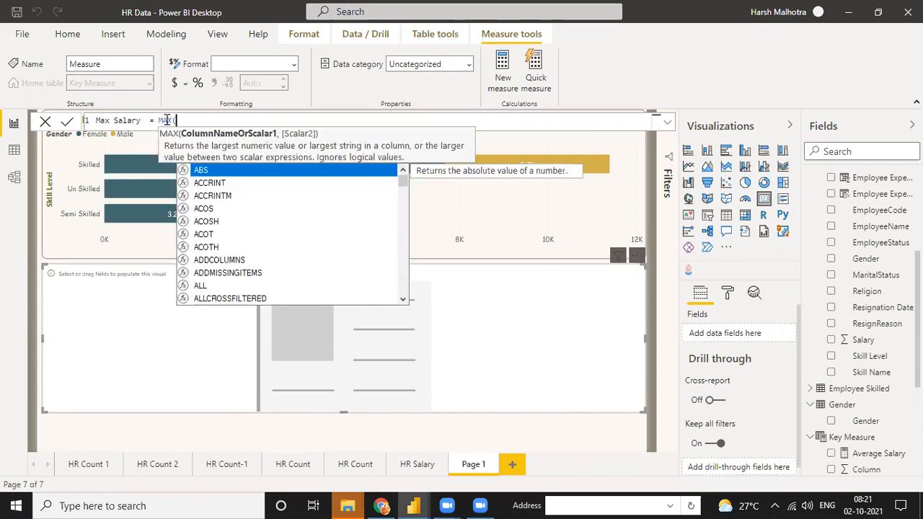
text(salary)
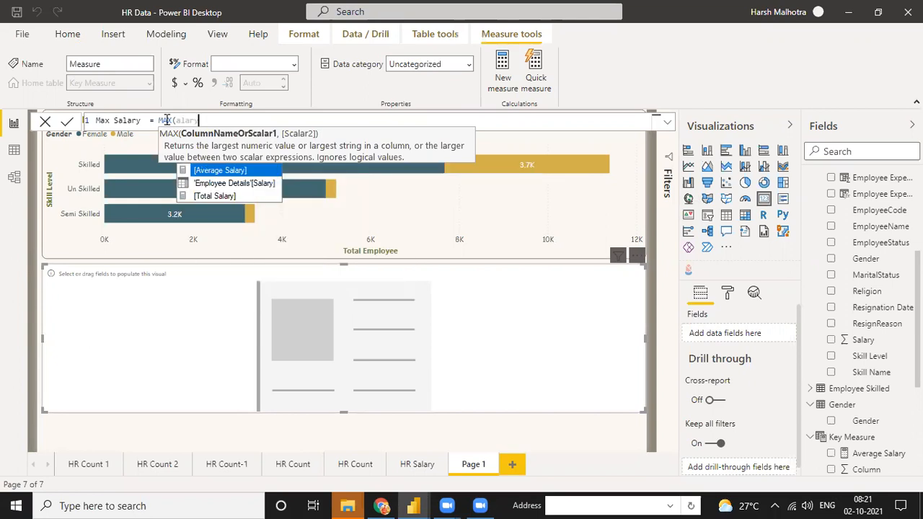
key(Down)
key(Tab)
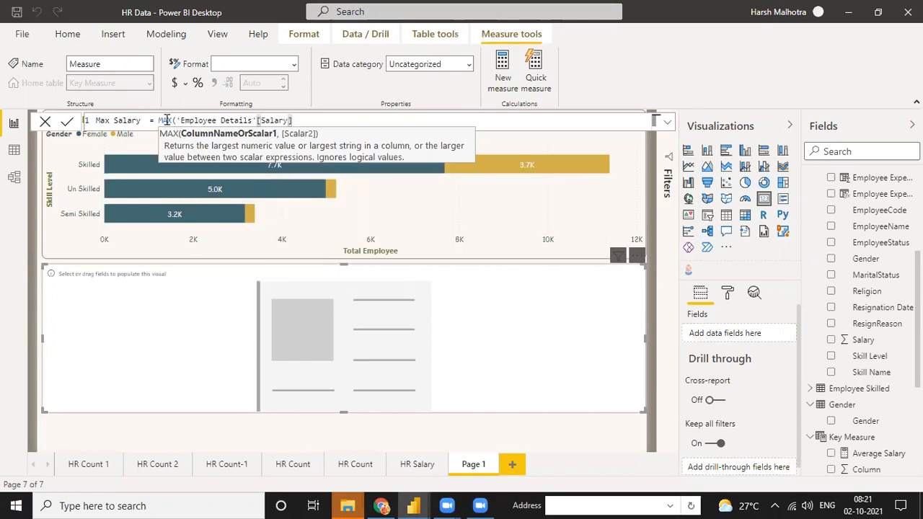
text())
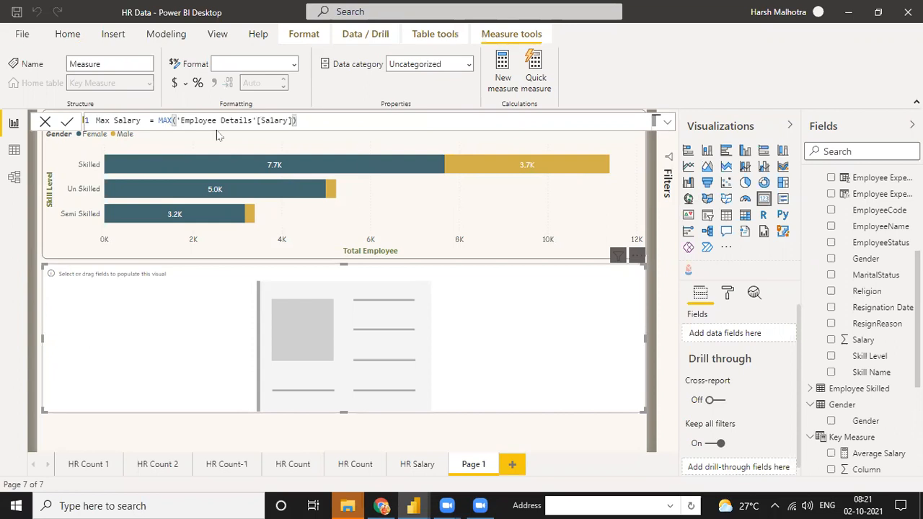
key(Return)
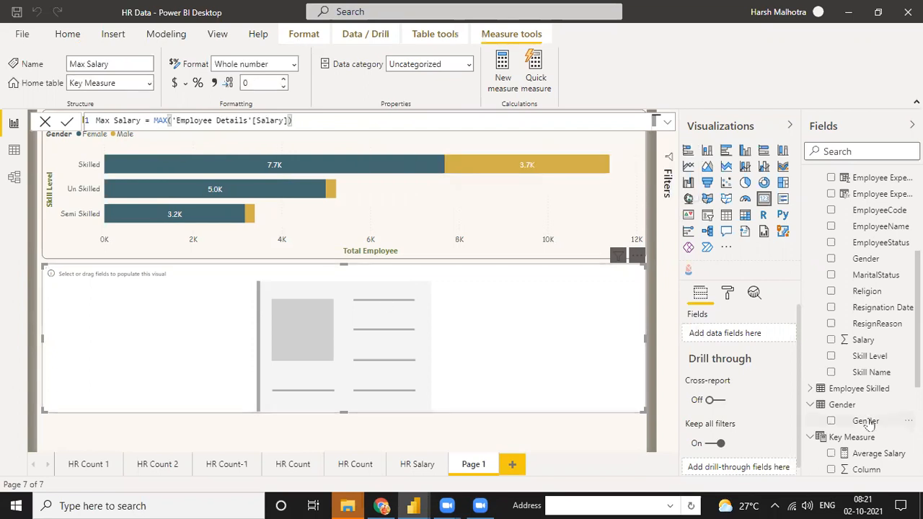
Show the Max Salary measure in the new card and shrink the card to a small tile just beneath the chart.
scroll(869, 424, down, 3)
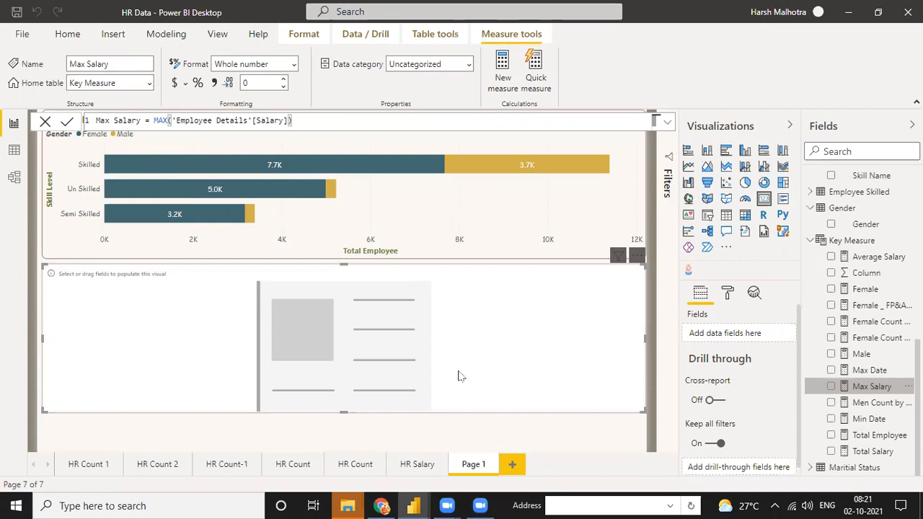
drag(869, 388, 435, 358)
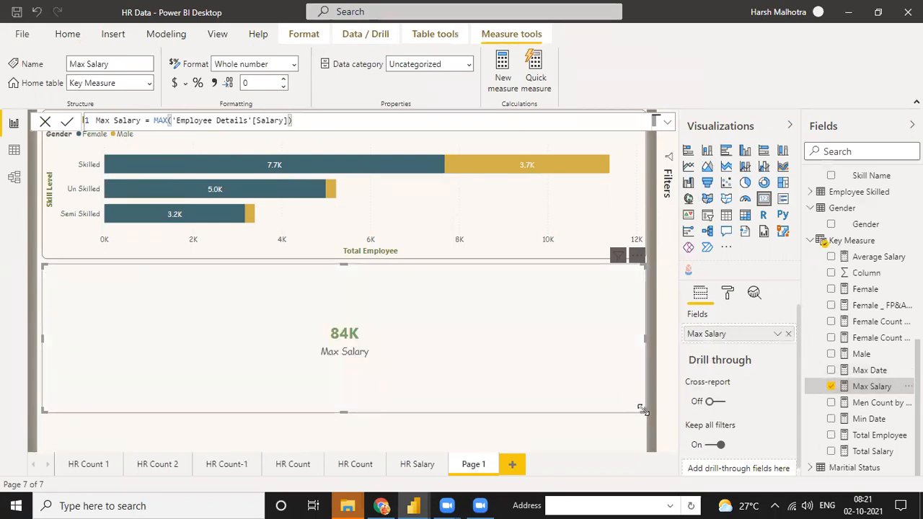
drag(642, 410, 384, 406)
drag(252, 371, 147, 315)
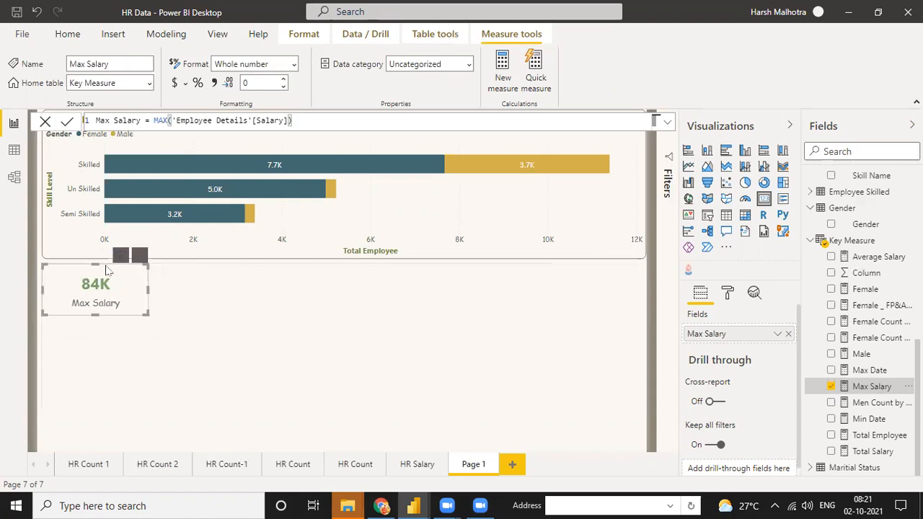
Duplicate the Max Salary card and place the copy below the original, aligned with its edges.
click(68, 36)
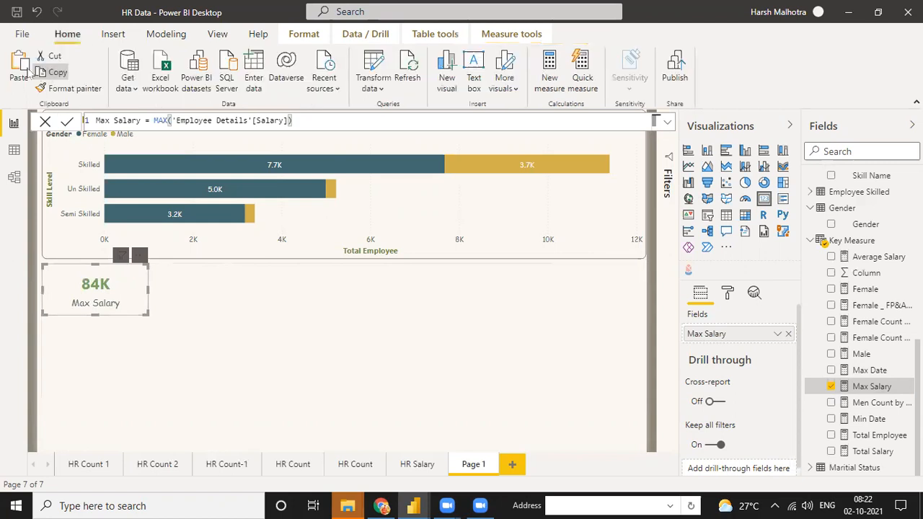
click(26, 68)
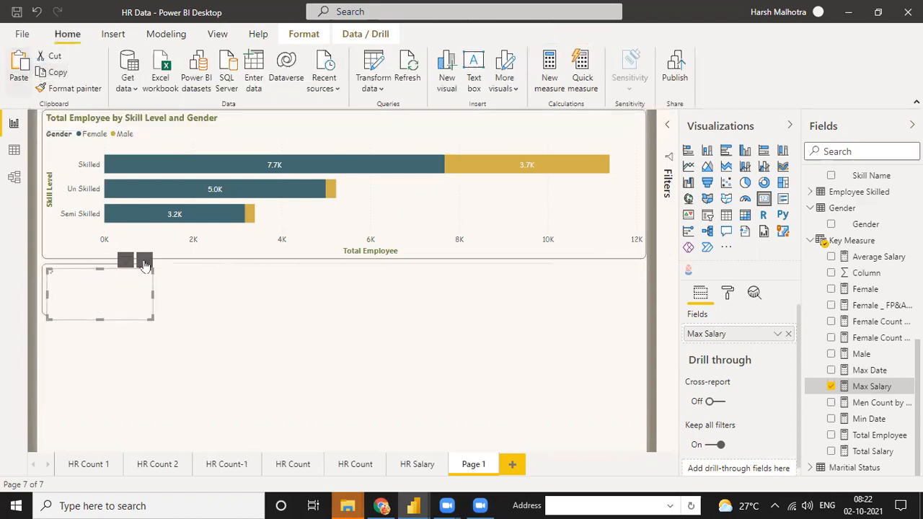
drag(145, 266, 138, 358)
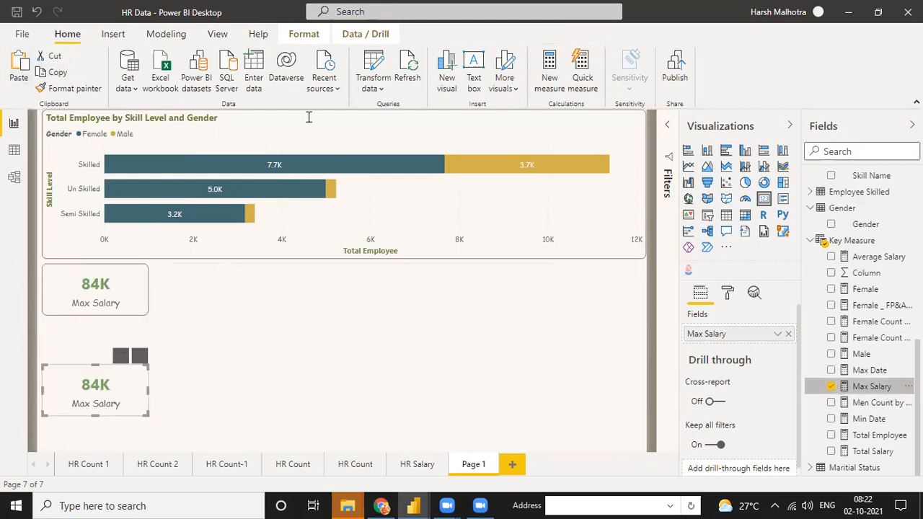
Start a second measure in the Key Measure table with the name Min Salary.
key(ctrl+a)
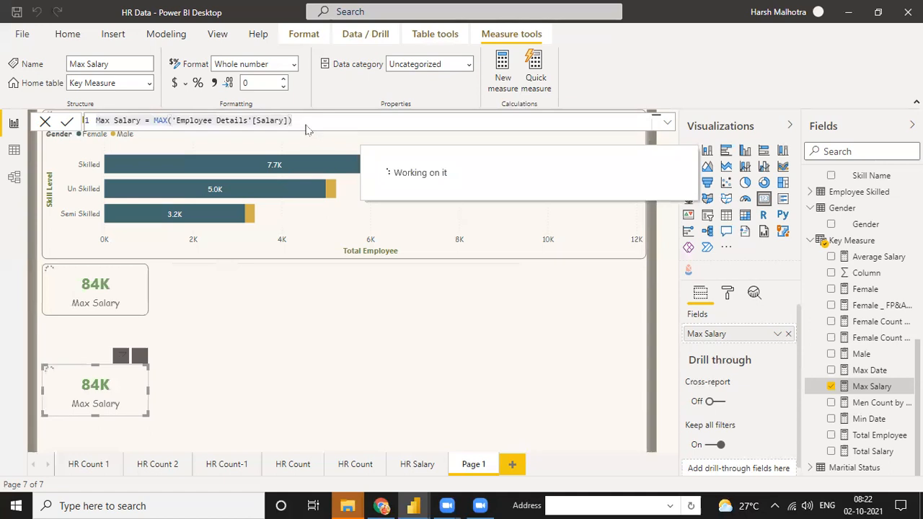
click(307, 125)
click(112, 121)
key(BackSpace)
key(BackSpace)
text(in)
key(BackSpace)
key(BackSpace)
key(BackSpace)
key(BackSpace)
key(BackSpace)
key(BackSpace)
key(BackSpace)
key(BackSpace)
key(BackSpace)
key(BackSpace)
key(BackSpace)
key(BackSpace)
key(BackSpace)
key(BackSpace)
key(BackSpace)
key(BackSpace)
key(BackSpace)
key(BackSpace)
key(BackSpace)
key(BackSpace)
key(BackSpace)
key(BackSpace)
key(BackSpace)
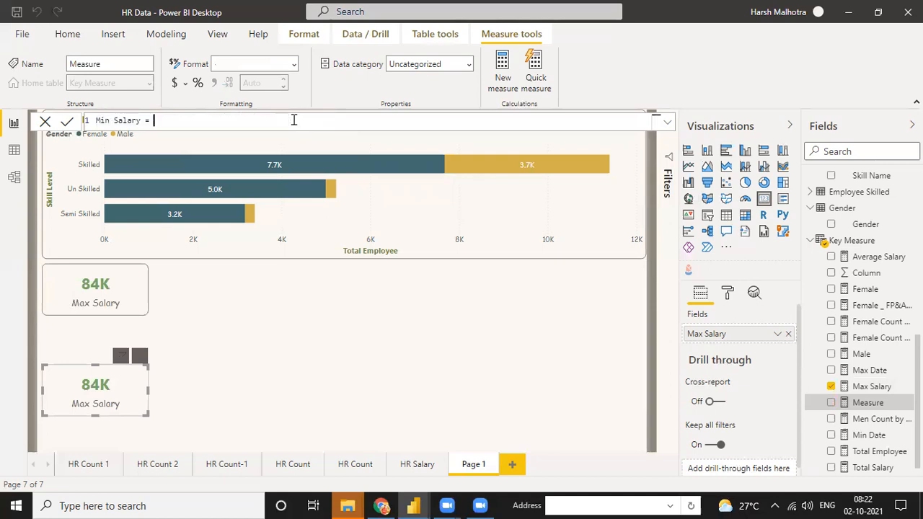
Define the Min Salary measure as MIN('Employee Details'[Salary]) and commit the formula.
text(MIN()
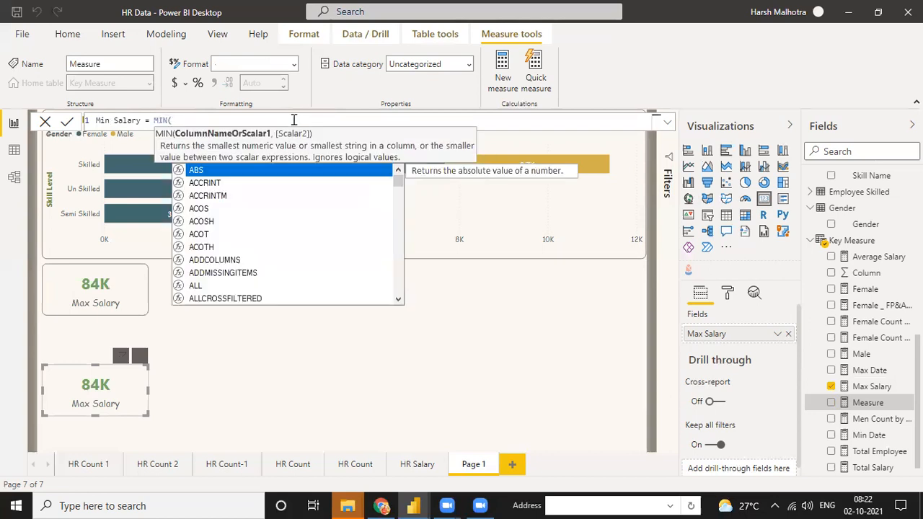
text(')
text(sala)
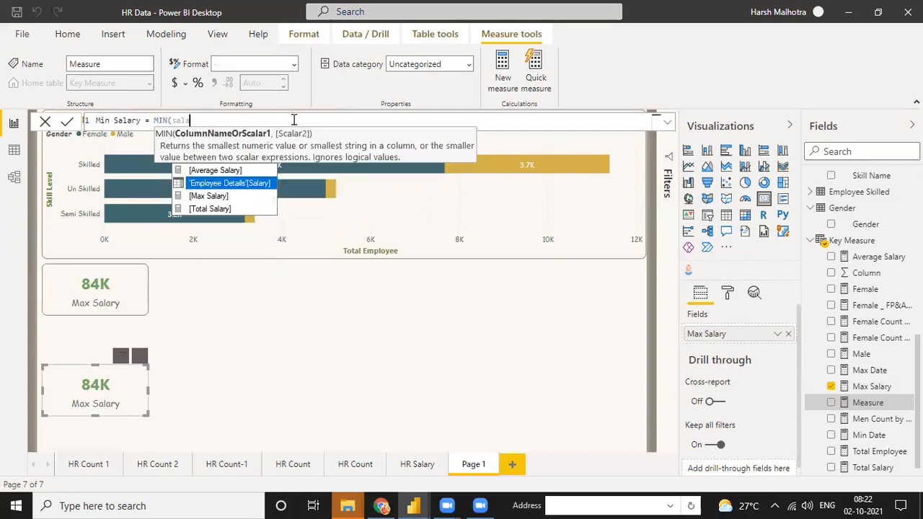
text(ry)
key(Tab)
key(Tab)
key(Escape)
key(BackSpace)
key(BackSpace)
key(BackSpace)
key(BackSpace)
key(BackSpace)
key(BackSpace)
key(BackSpace)
key(BackSpace)
key(BackSpace)
key(BackSpace)
key(BackSpace)
key(BackSpace)
key(BackSpace)
key(BackSpace)
key(BackSpace)
key(BackSpace)
key(BackSpace)
key(BackSpace)
key(BackSpace)
key(BackSpace)
key(BackSpace)
key(BackSpace)
key(BackSpace)
key(BackSpace)
key(BackSpace)
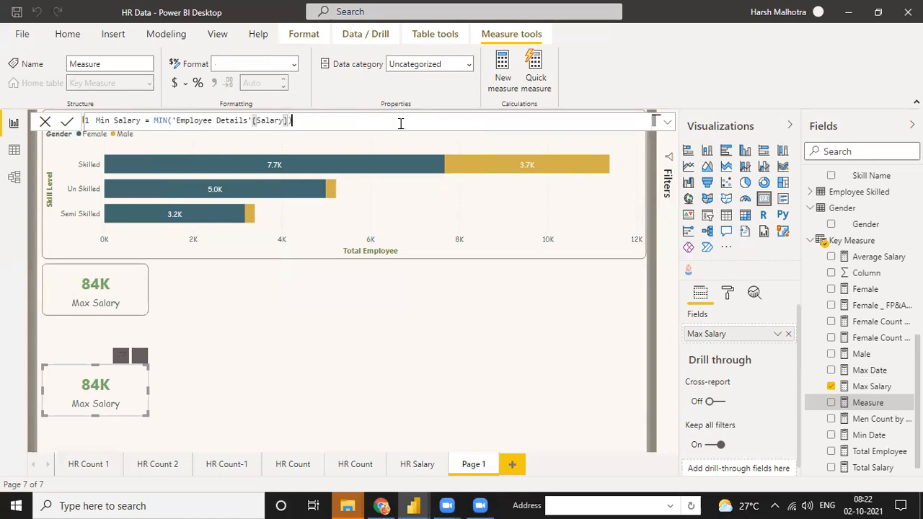
text())
key(Return)
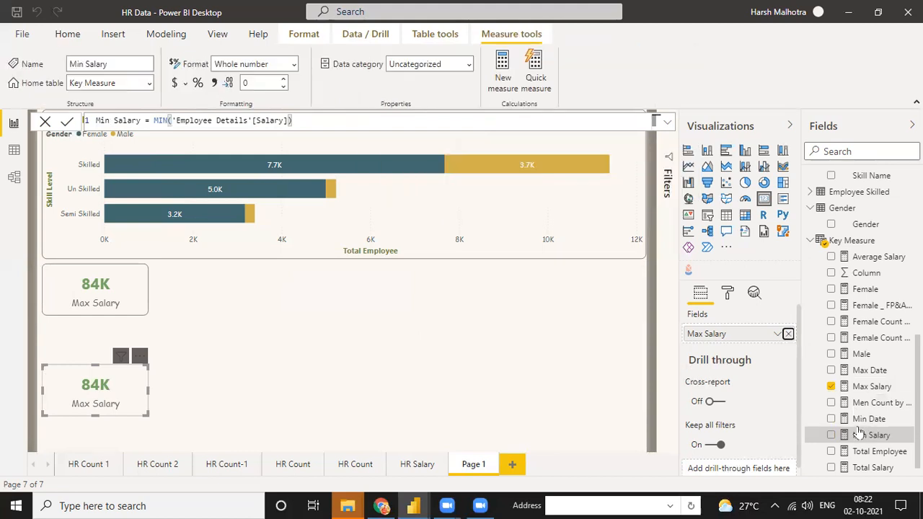
Replace the duplicated card's field with Min Salary and fit the card closely beneath the Max Salary card.
drag(858, 437, 736, 335)
drag(108, 406, 140, 374)
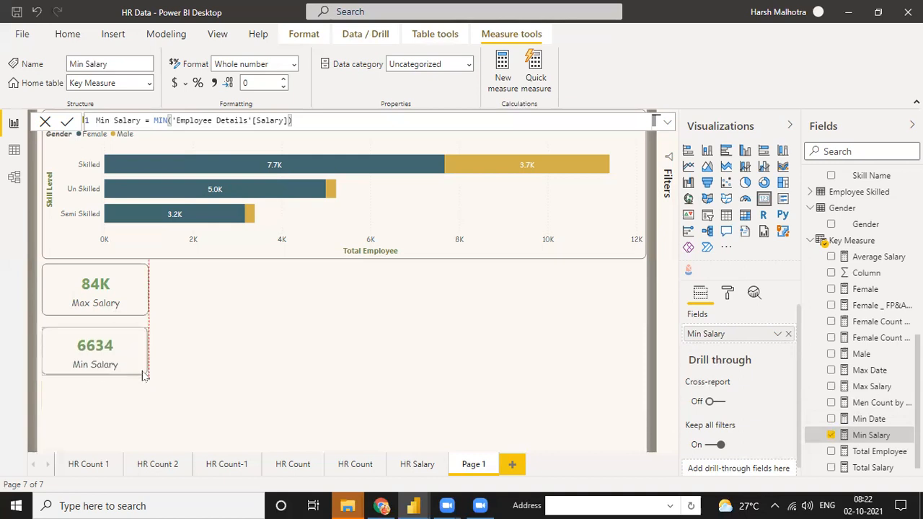
click(127, 301)
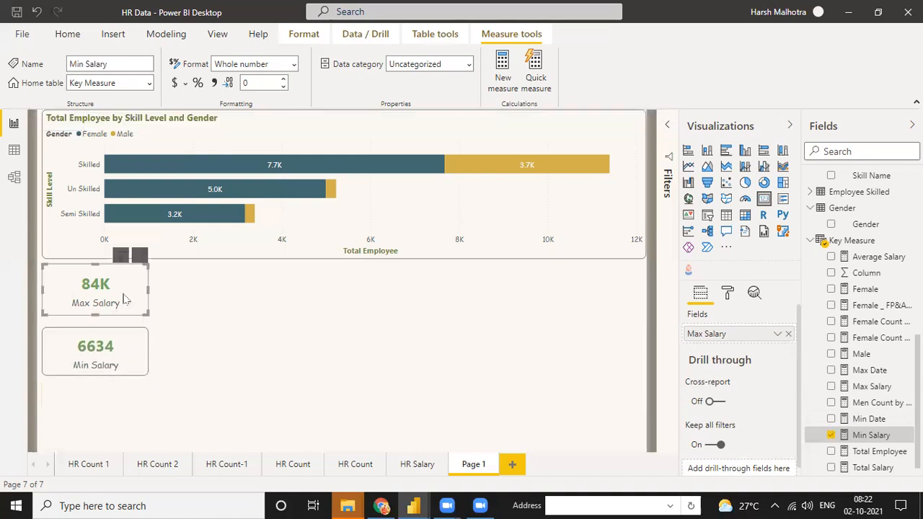
click(252, 315)
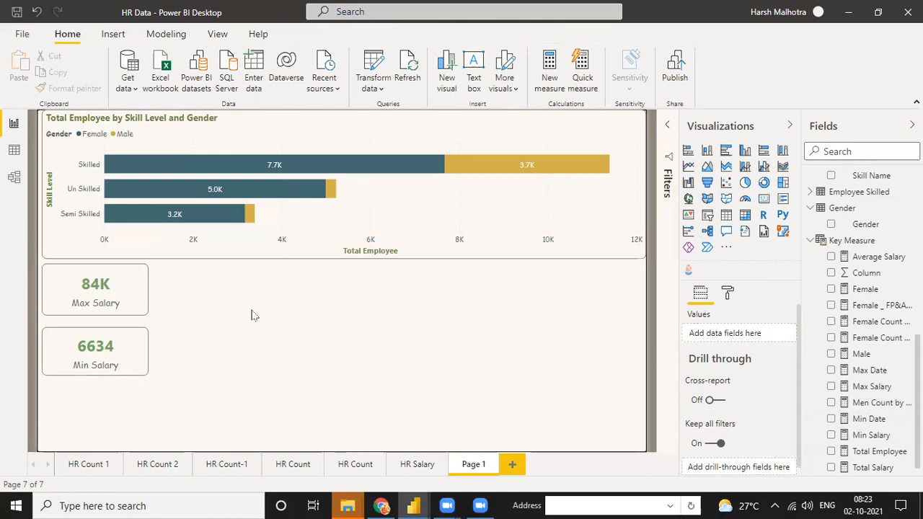
Start a new data group on the Employee Details Salary column, with group type Bin and bin type Size of bins.
click(12, 153)
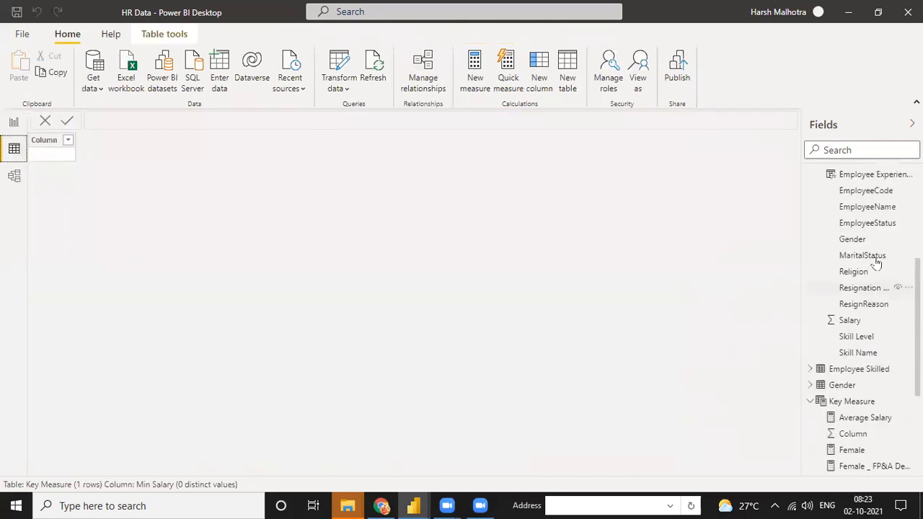
scroll(867, 252, down, 2)
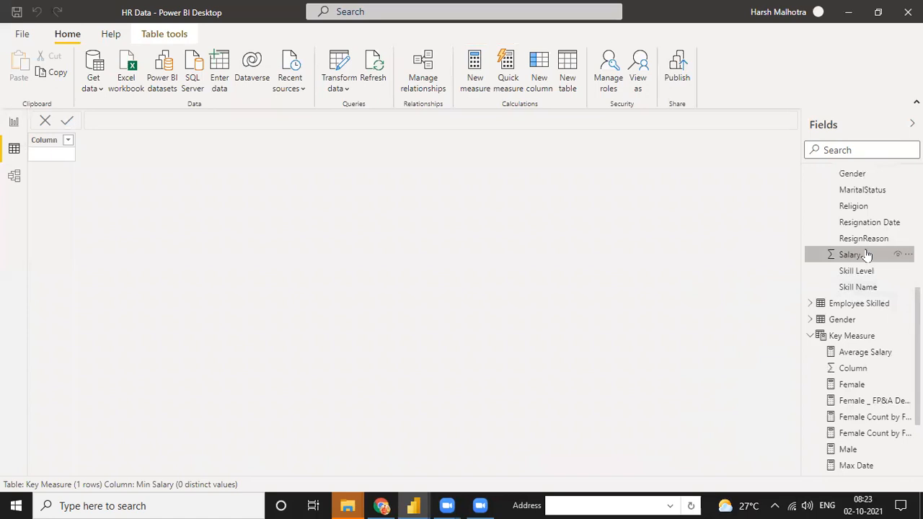
click(867, 255)
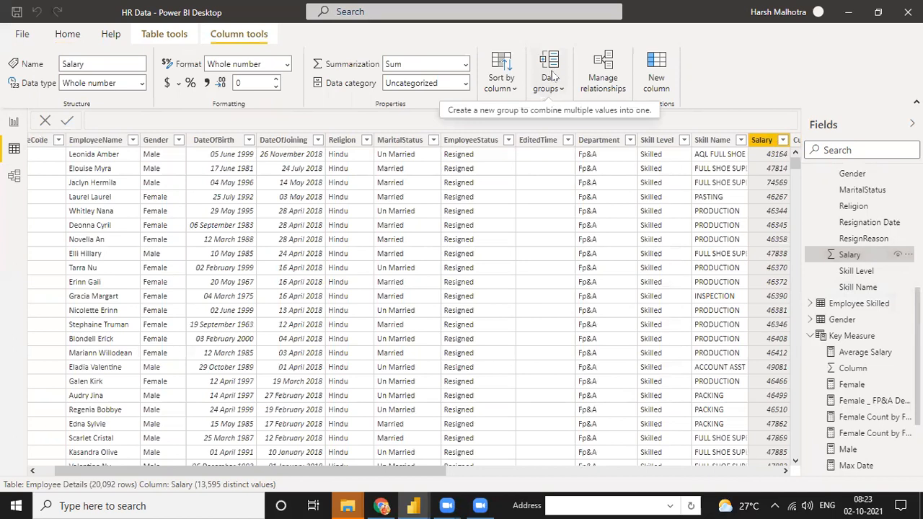
click(554, 74)
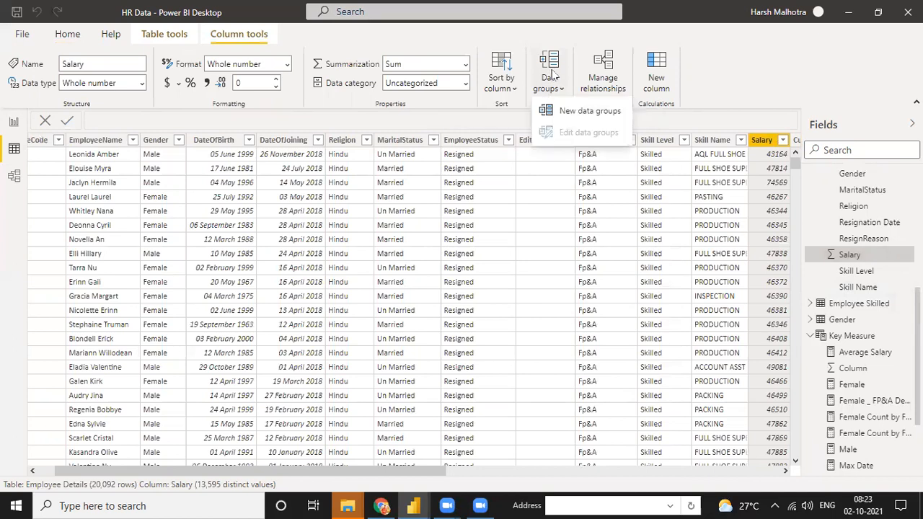
click(556, 113)
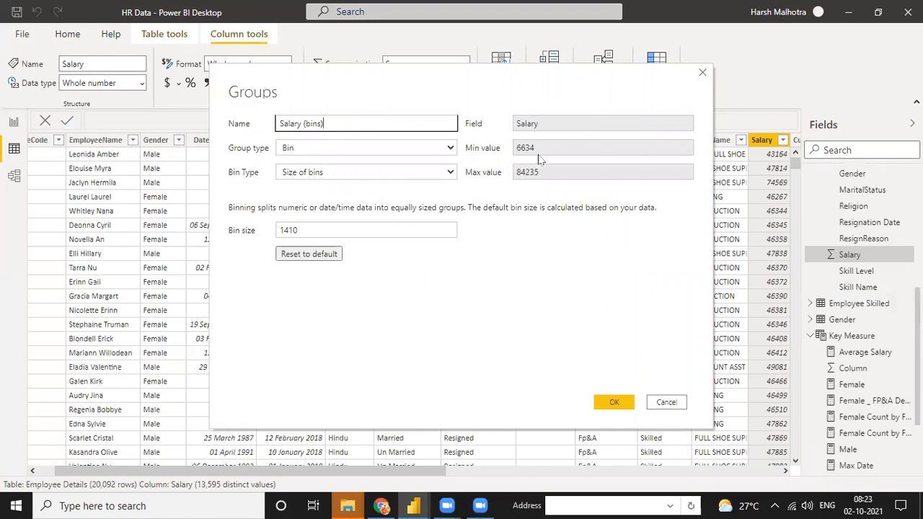
click(313, 152)
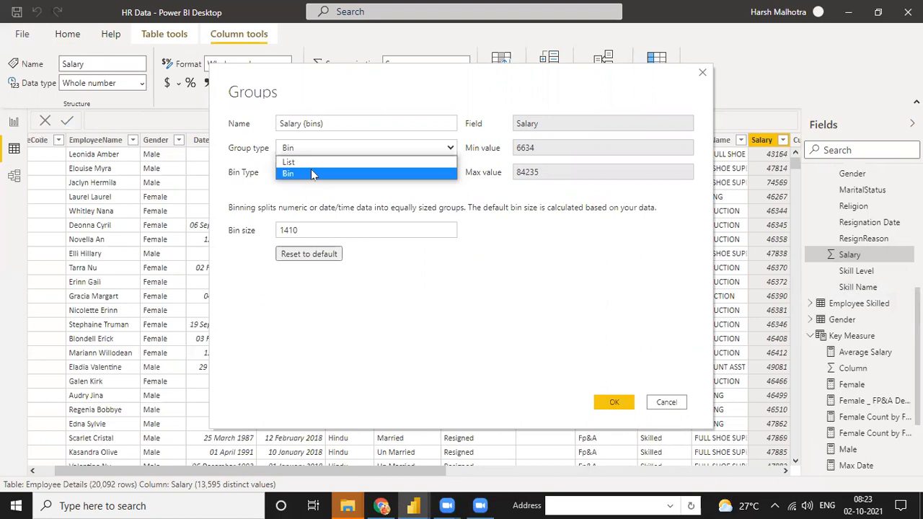
click(312, 173)
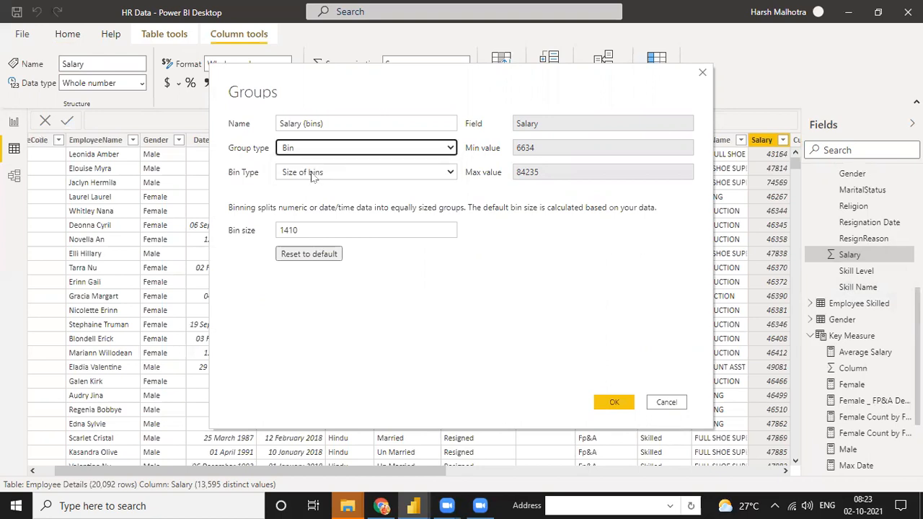
click(322, 173)
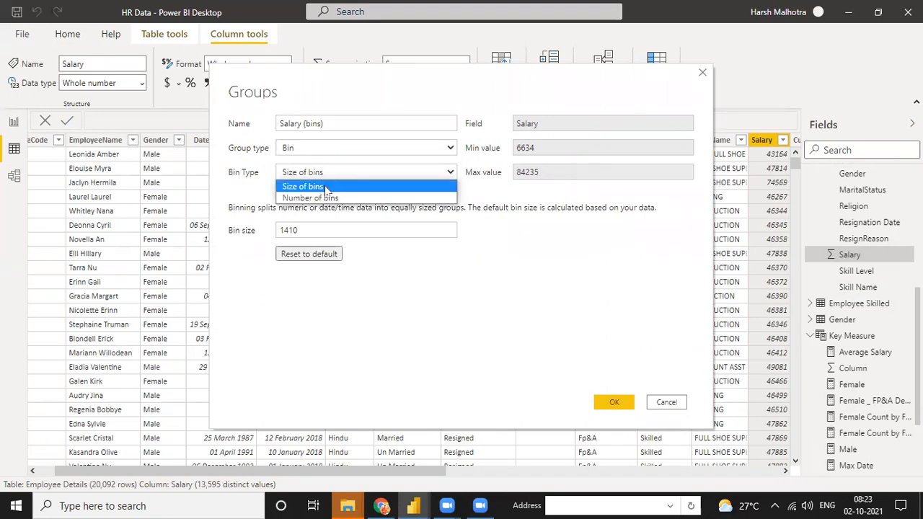
click(324, 187)
Set the bin size of the Salary group to 10000 and create the group.
click(306, 231)
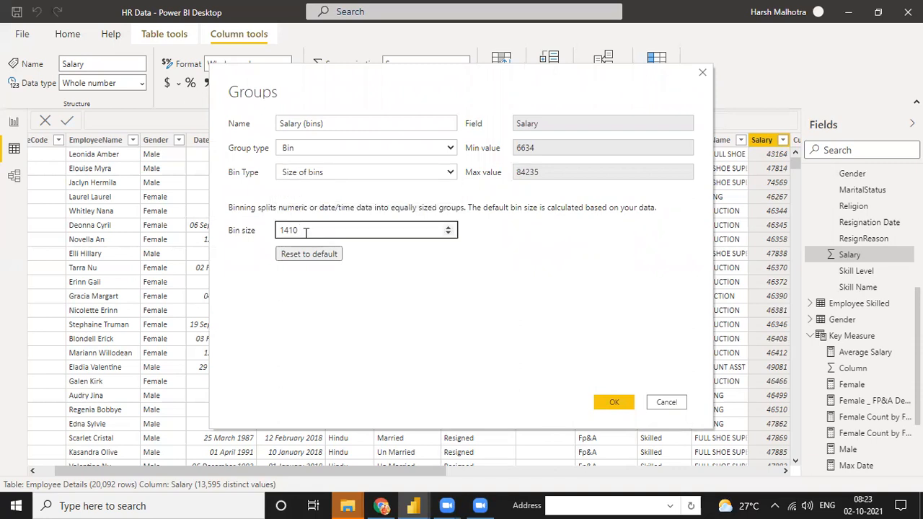
key(BackSpace)
key(BackSpace)
key(BackSpace)
key(BackSpace)
text(10000)
click(409, 300)
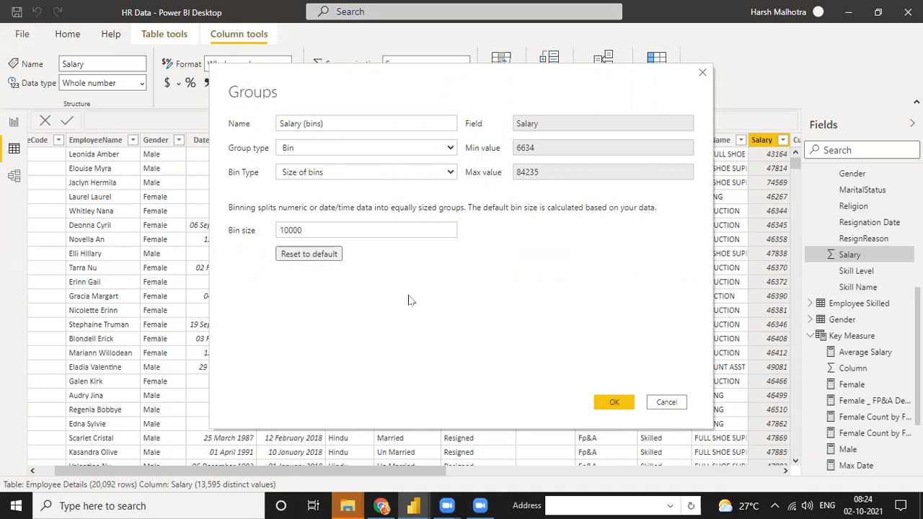
click(613, 404)
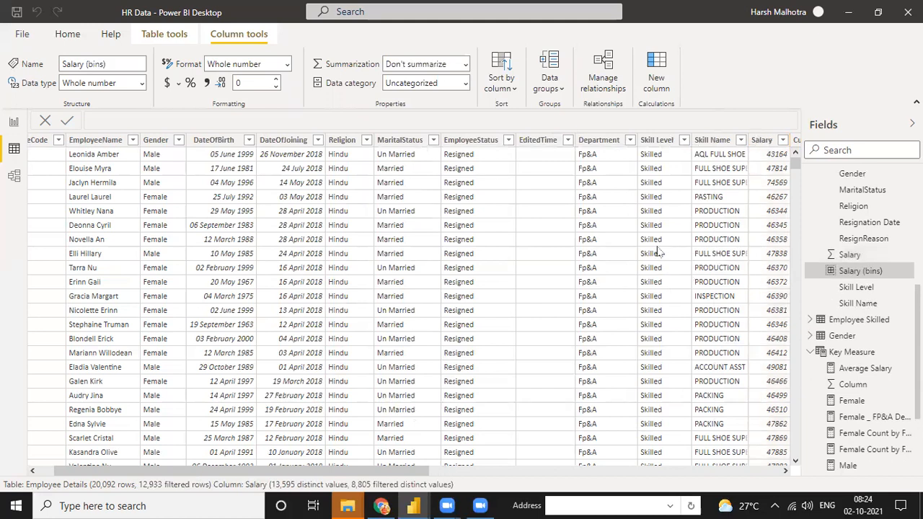
Inspect the Salary (bins) column and its list of distinct bin values without filtering.
click(851, 271)
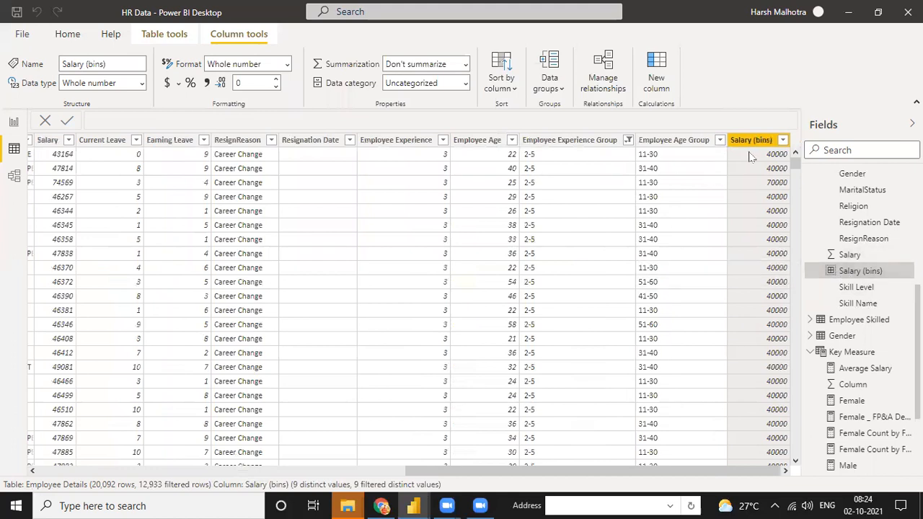
click(783, 141)
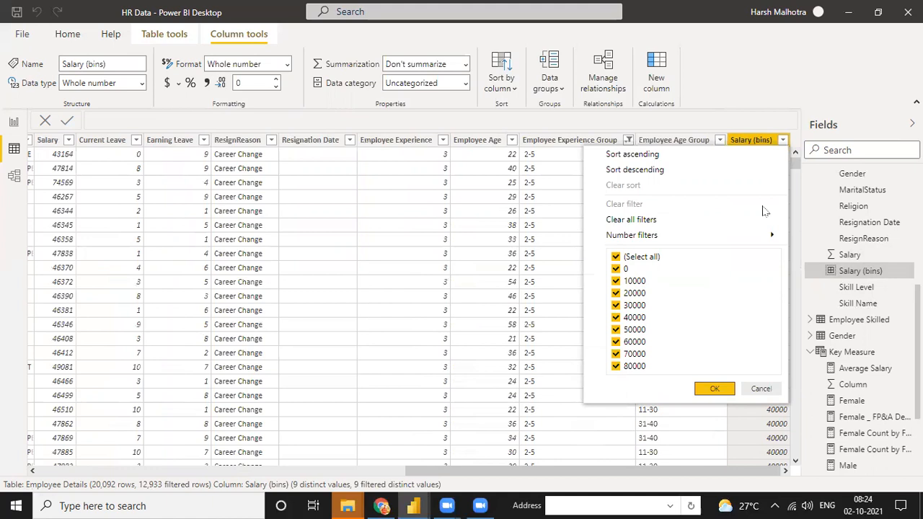
click(797, 261)
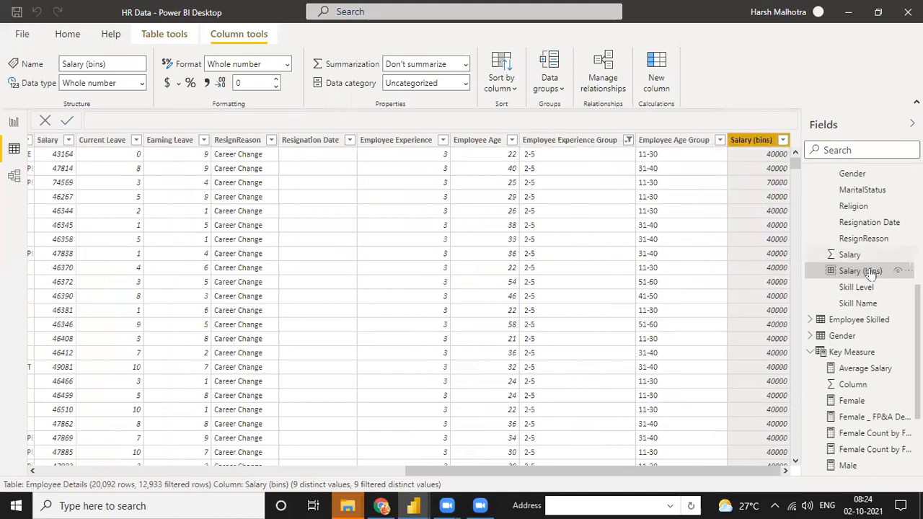
Create a data group on the Employee Age column with a bin size of 10.
scroll(871, 272, up, 1)
scroll(870, 273, up, 5)
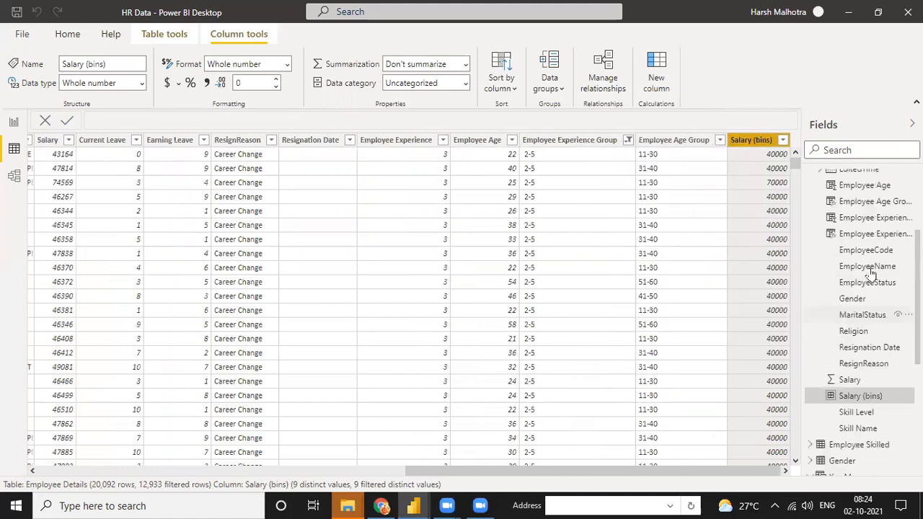
click(870, 216)
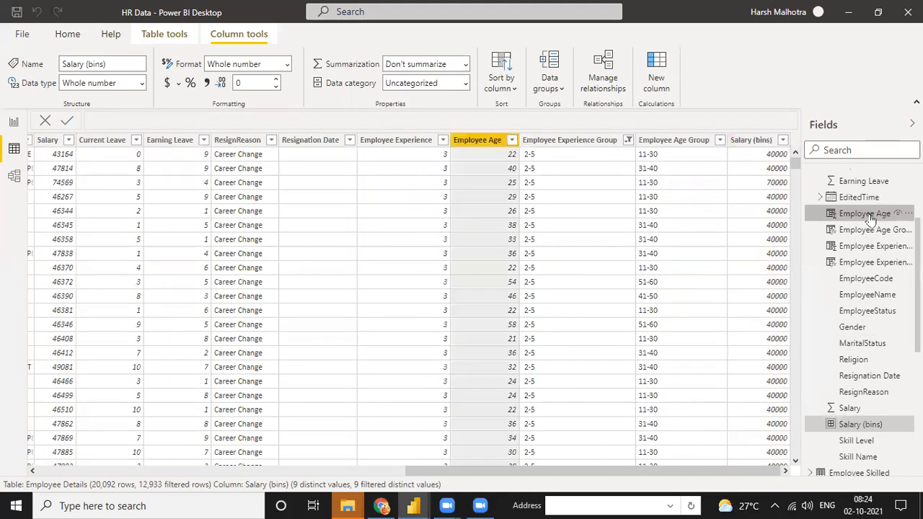
click(553, 78)
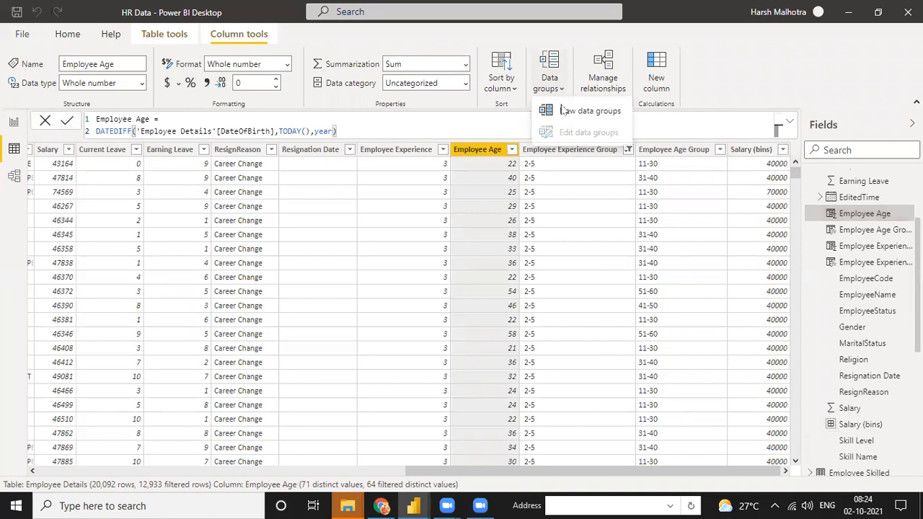
click(563, 111)
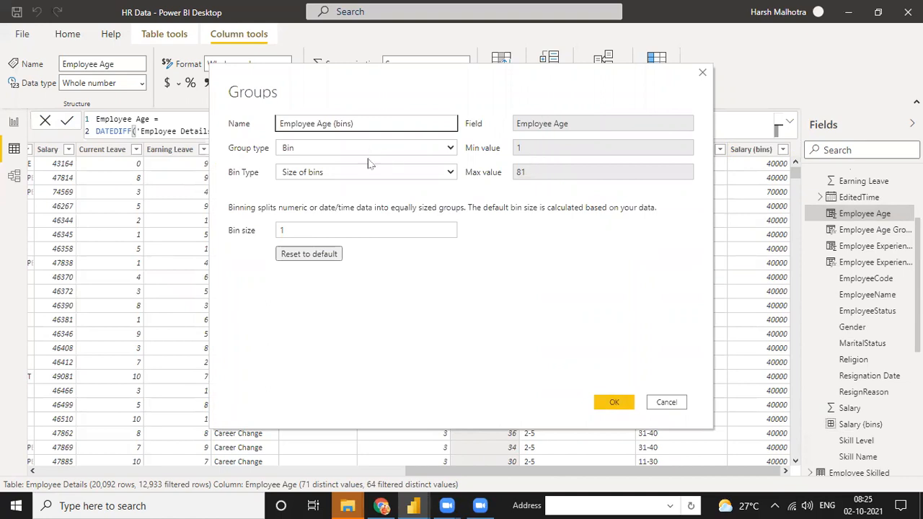
click(324, 230)
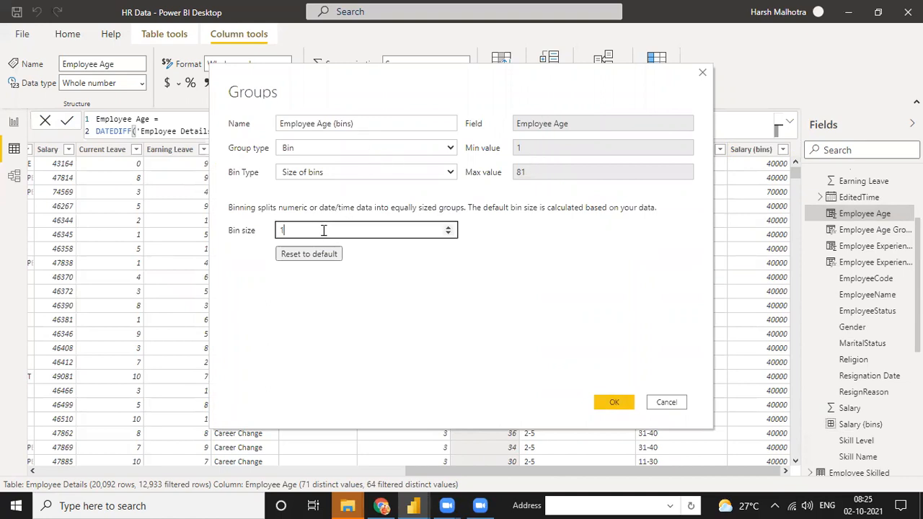
key(BackSpace)
text(10)
click(606, 406)
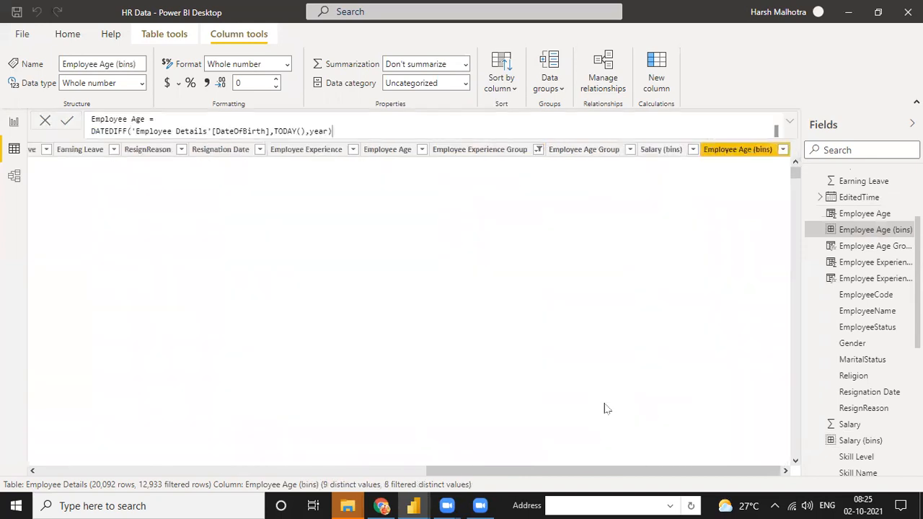
Check the distinct bin values of the Employee Age (bins) column and compare its rows with the neighbouring age columns.
click(783, 140)
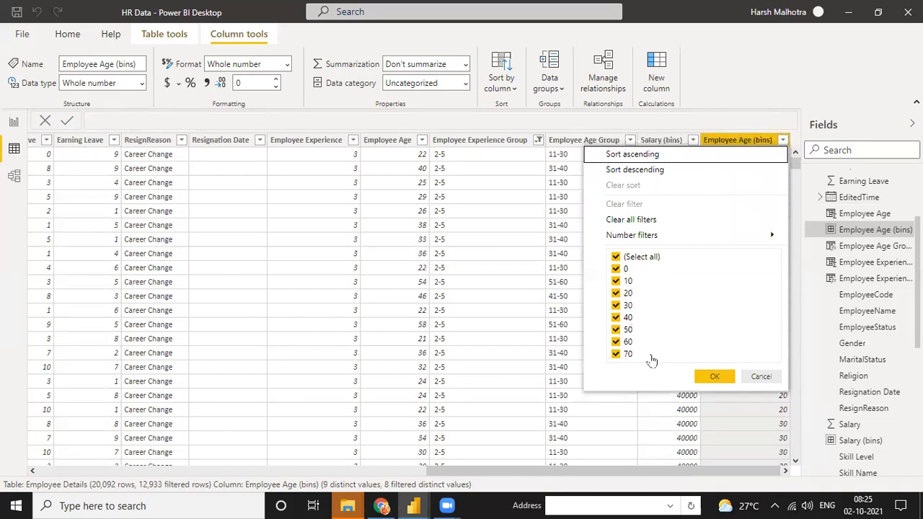
click(712, 377)
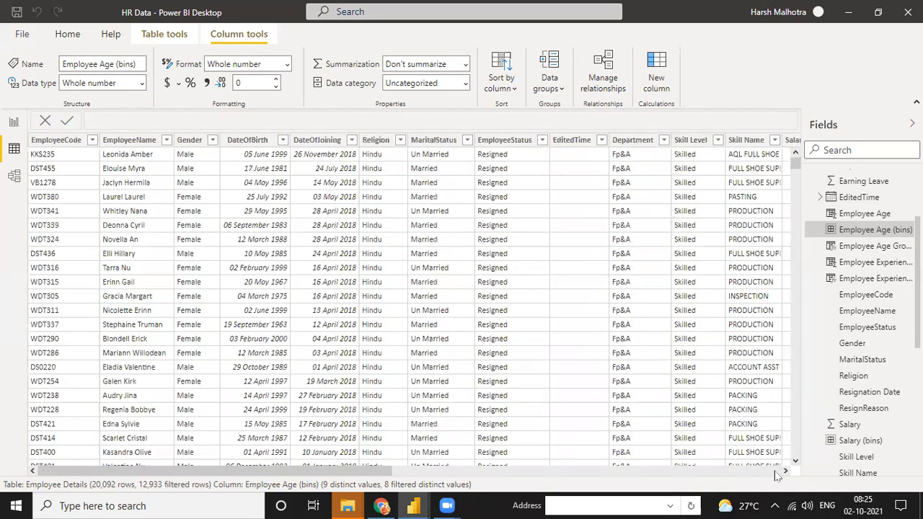
click(777, 474)
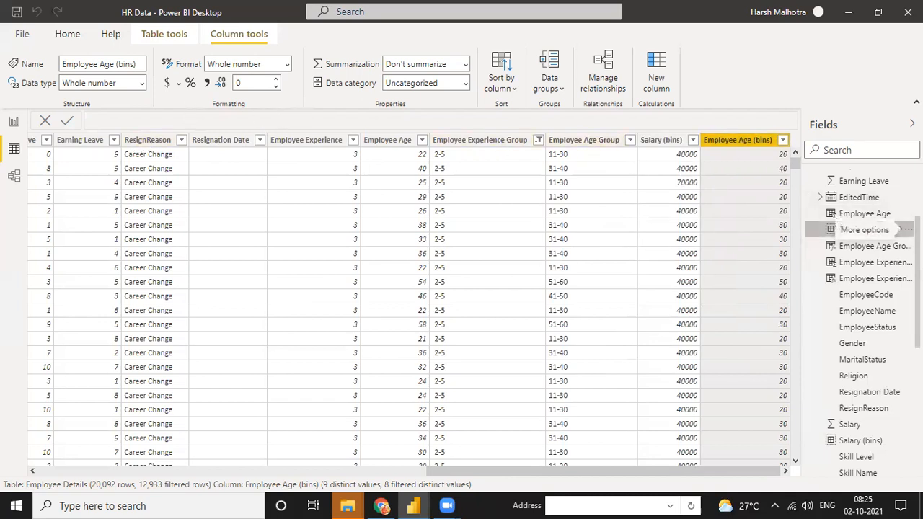
Review the group settings of Employee Age (bins) and close them without changes.
click(907, 230)
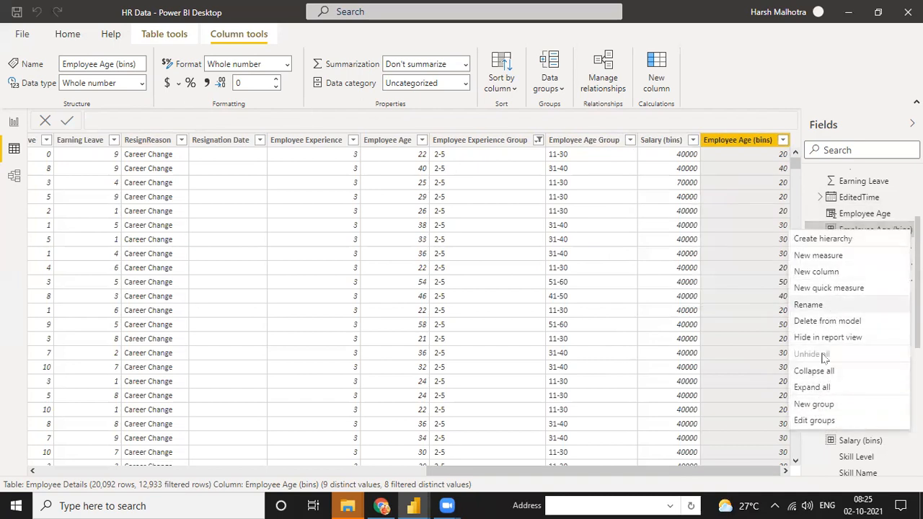
click(814, 420)
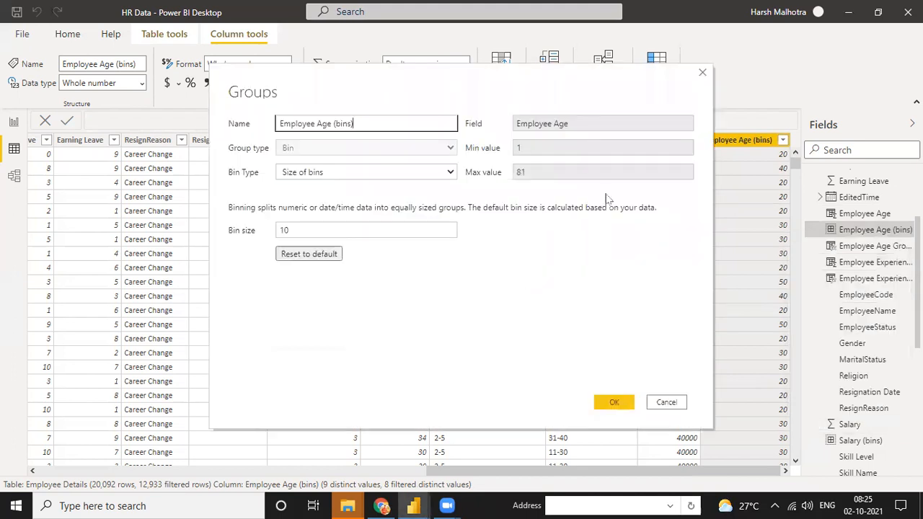
click(701, 73)
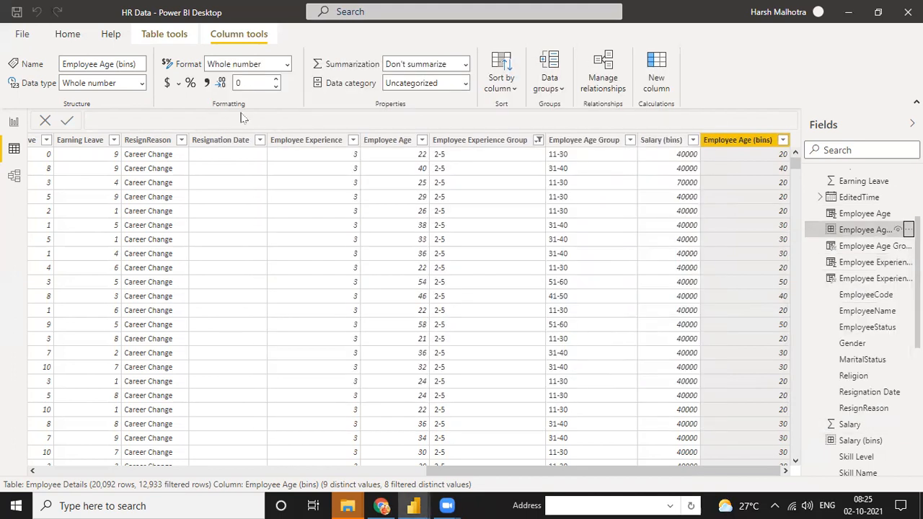
Examine the Employee Details query's columns through Salary and Resignation Date in Power Query Editor, then close and apply to return to the report.
click(13, 123)
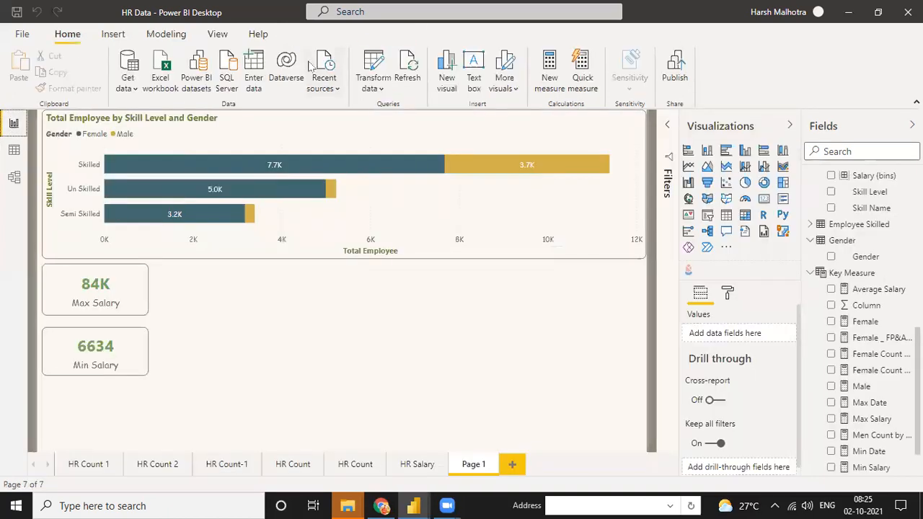
click(367, 87)
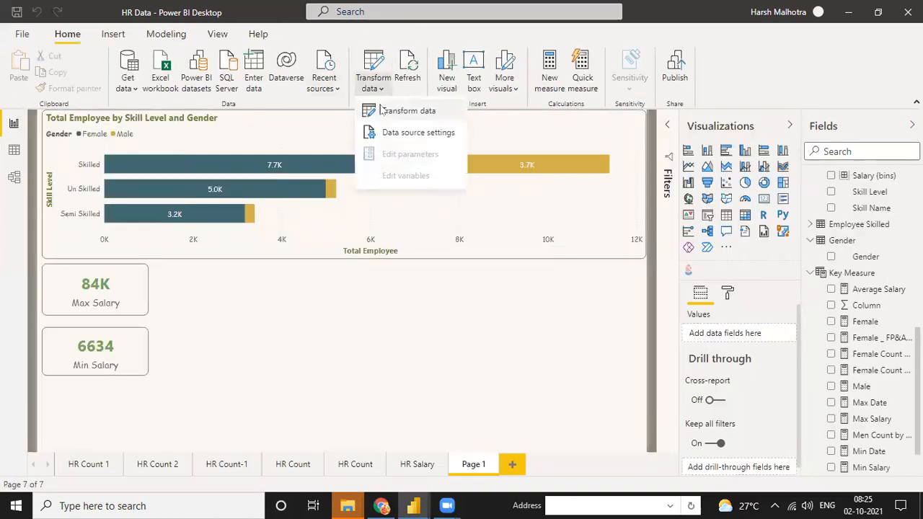
click(383, 110)
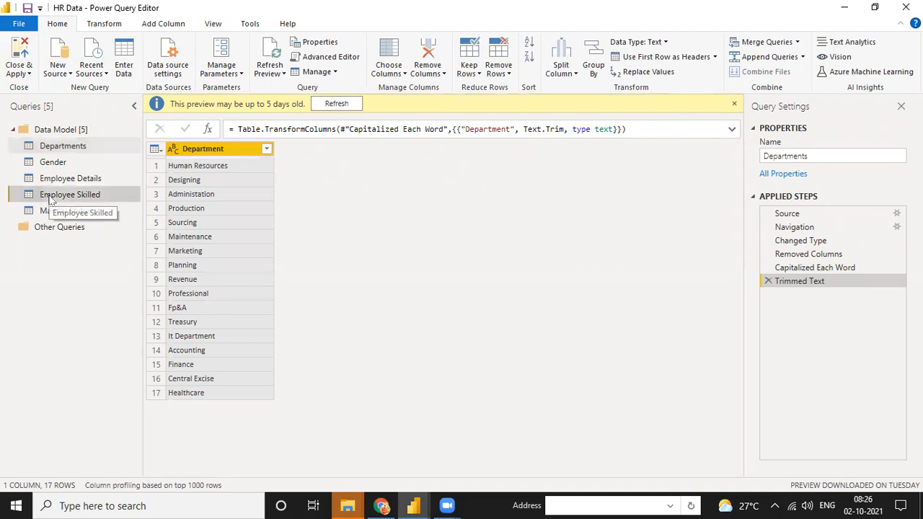
click(50, 196)
click(70, 180)
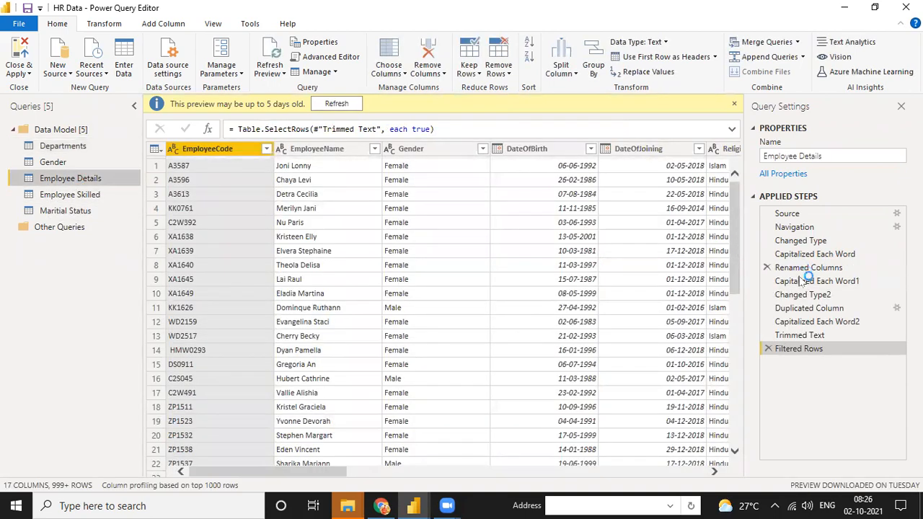
click(699, 472)
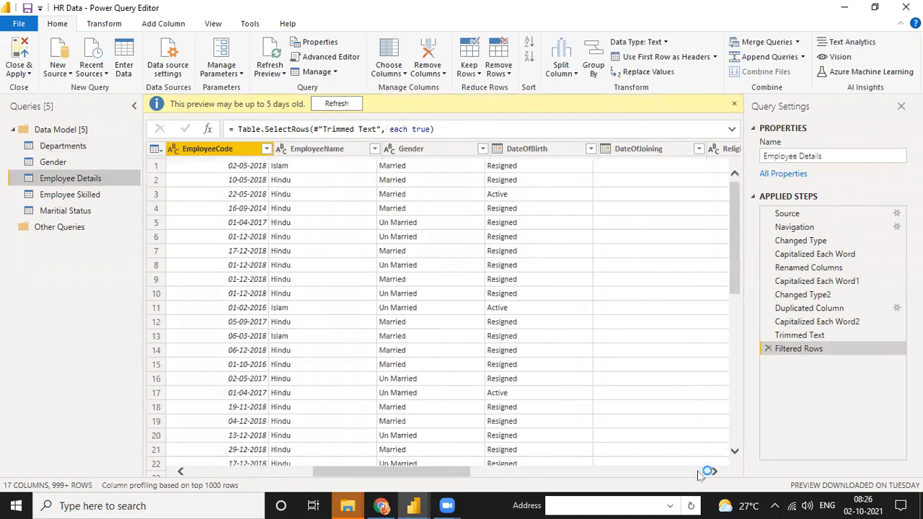
click(699, 471)
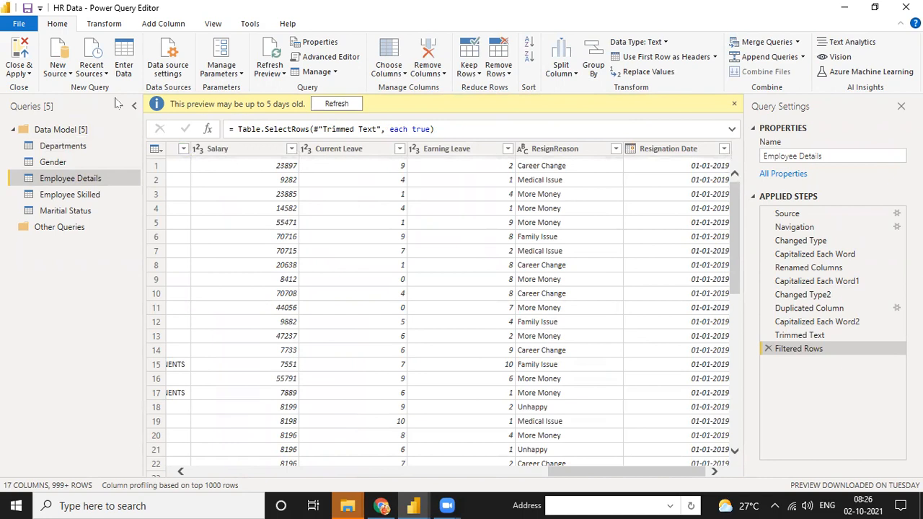
click(25, 73)
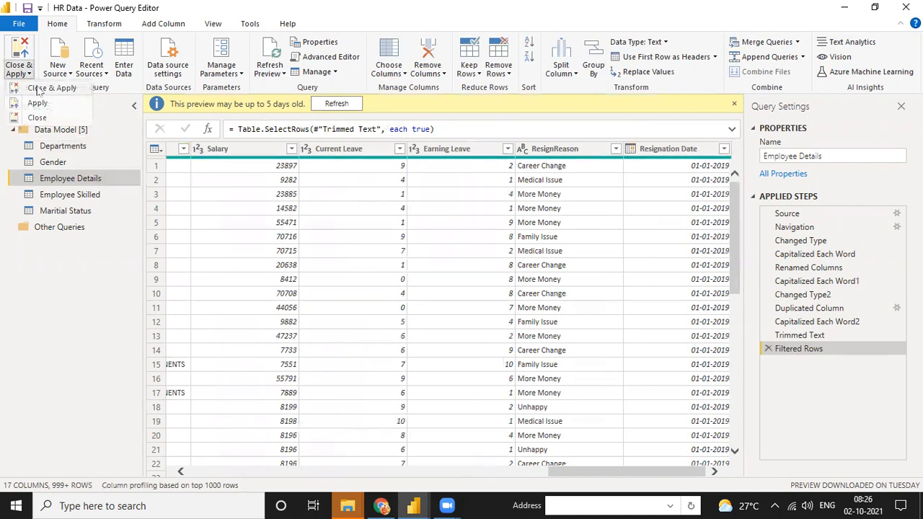
click(38, 89)
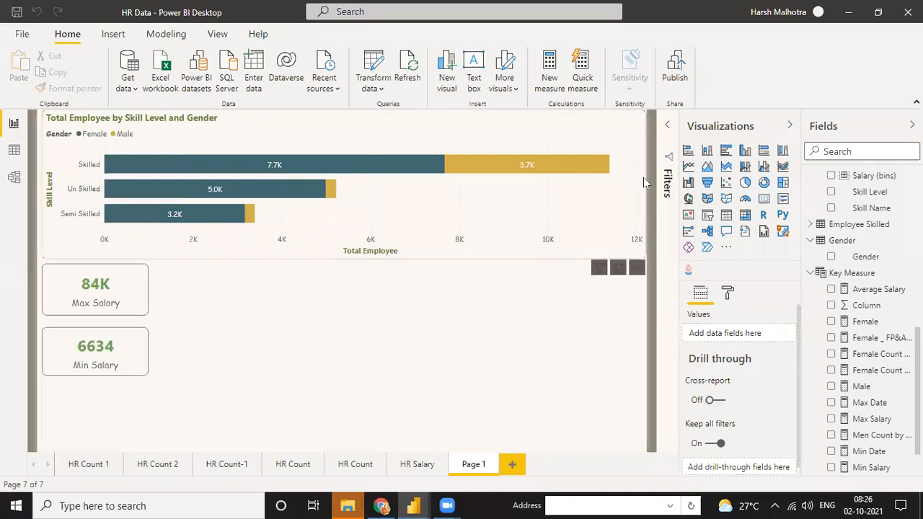
scroll(854, 354, down, 3)
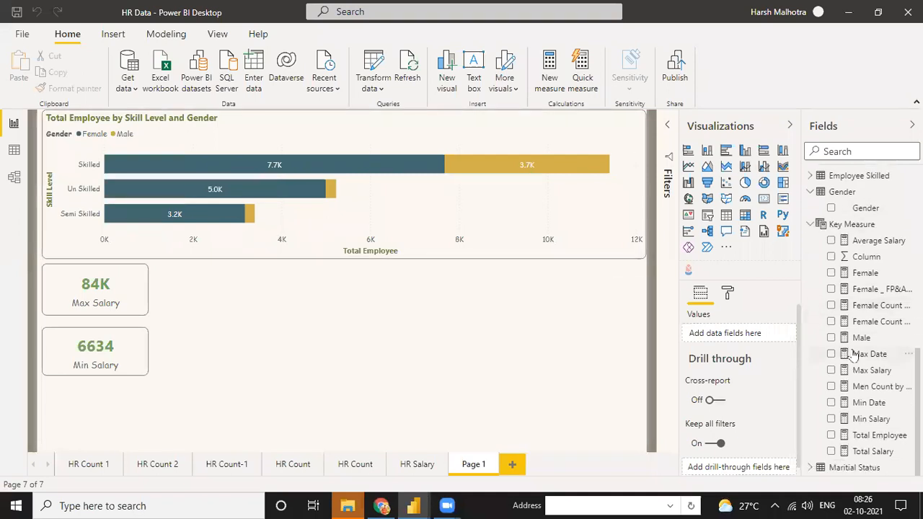
Edit the Employee Age (bins) group and set its bin size to 16.
scroll(855, 353, up, 7)
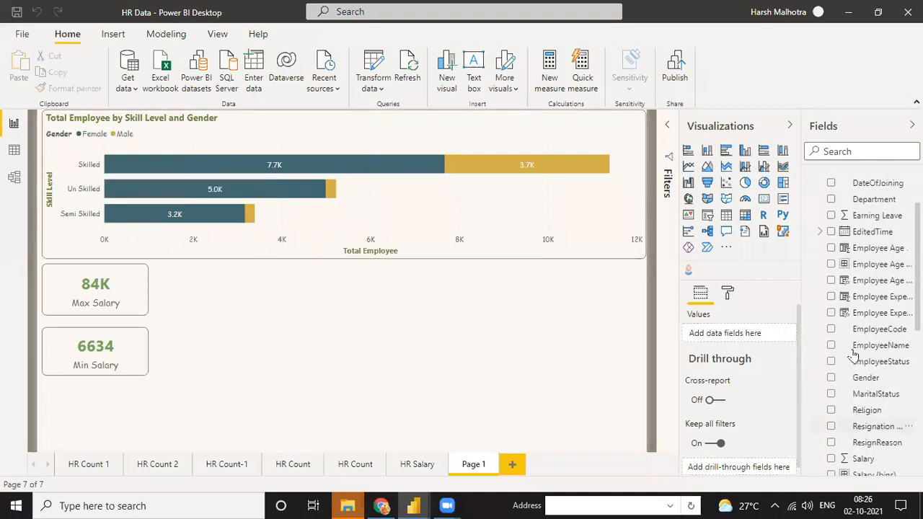
scroll(853, 353, up, 1)
click(877, 279)
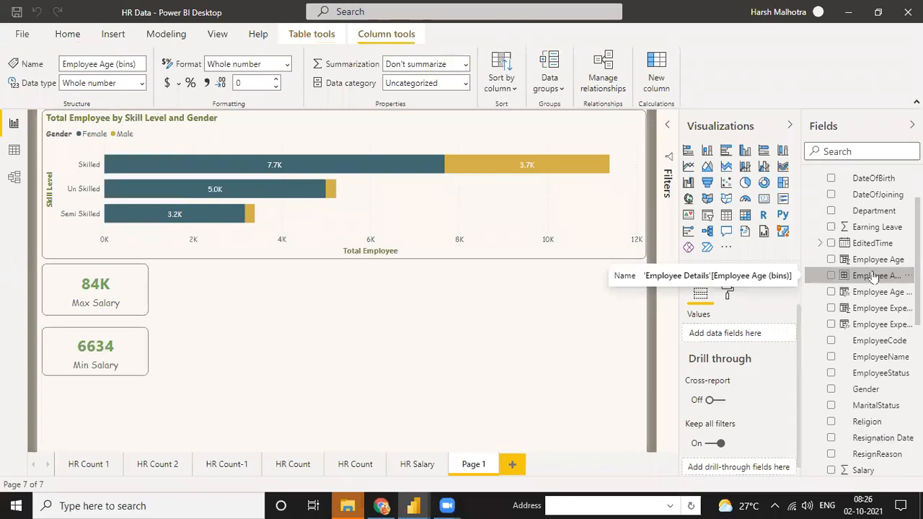
click(908, 275)
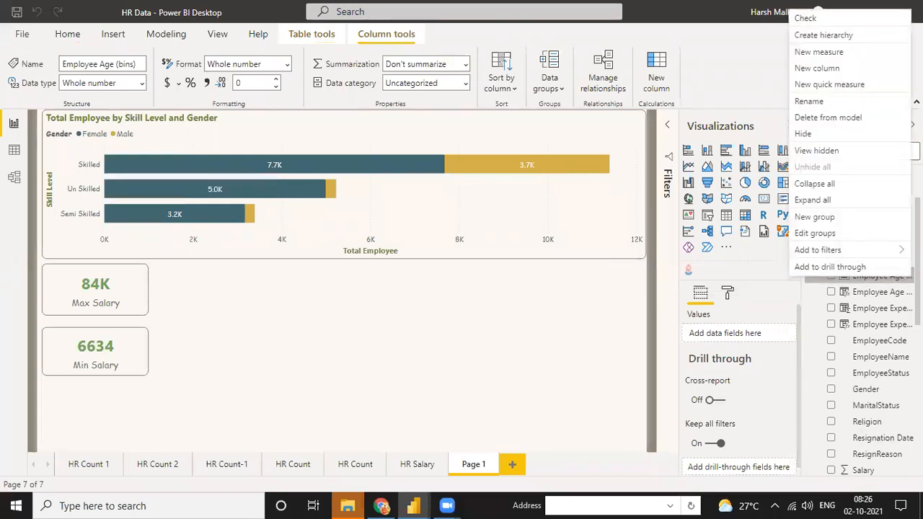
click(815, 232)
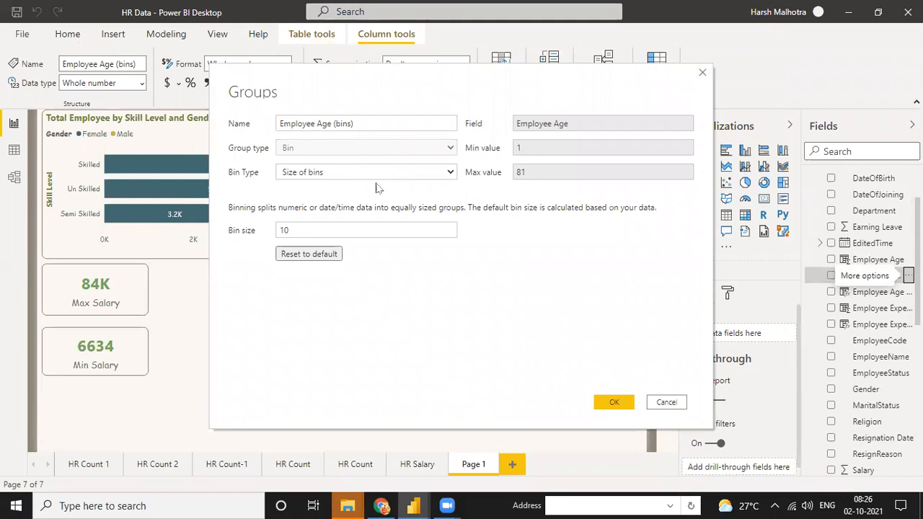
click(301, 230)
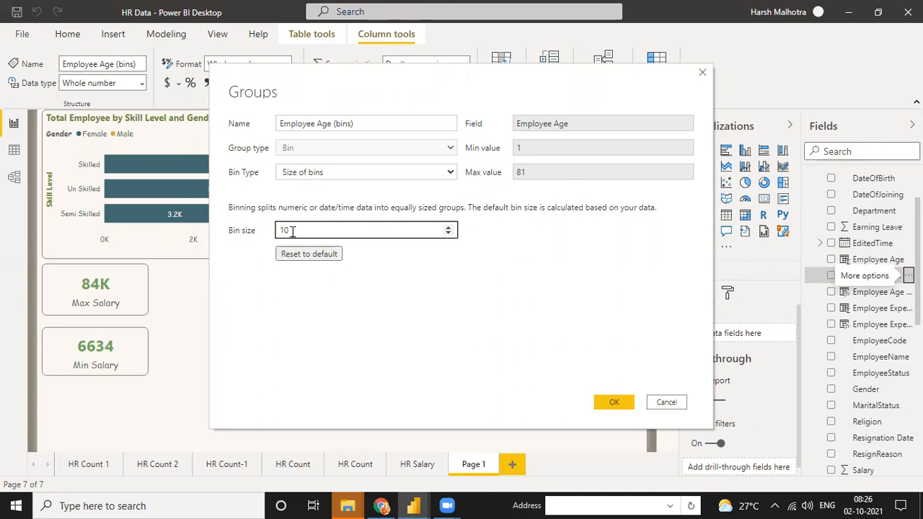
key(BackSpace)
key(BackSpace)
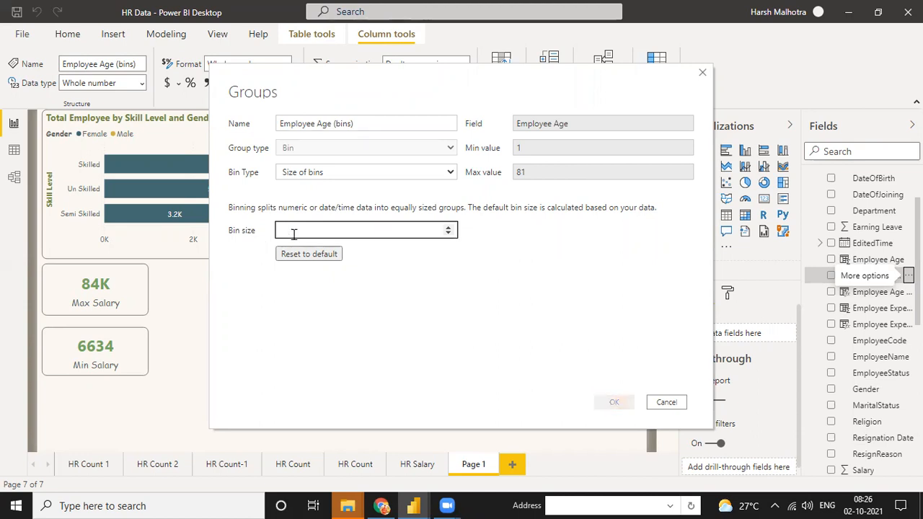
text(16)
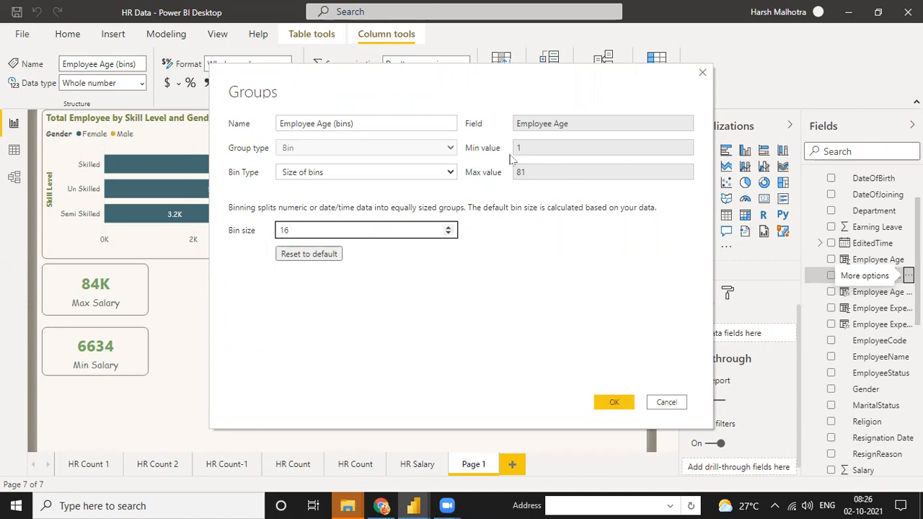
click(613, 404)
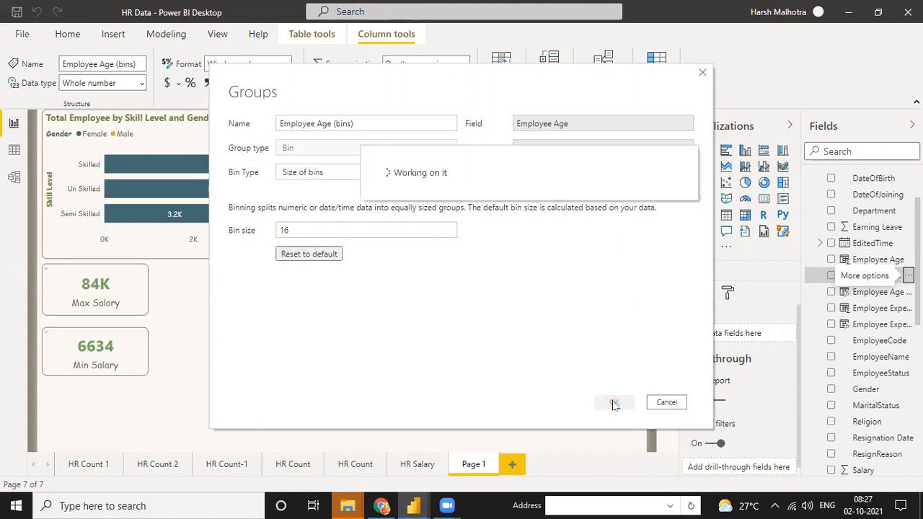
Check the distinct bin values of the Employee Age (bins) column in the data table, then return to the report.
click(14, 149)
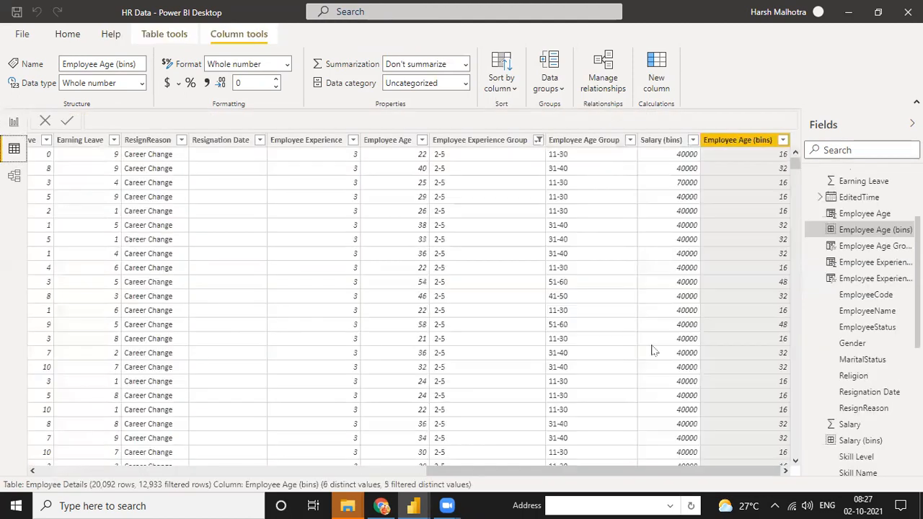
click(783, 140)
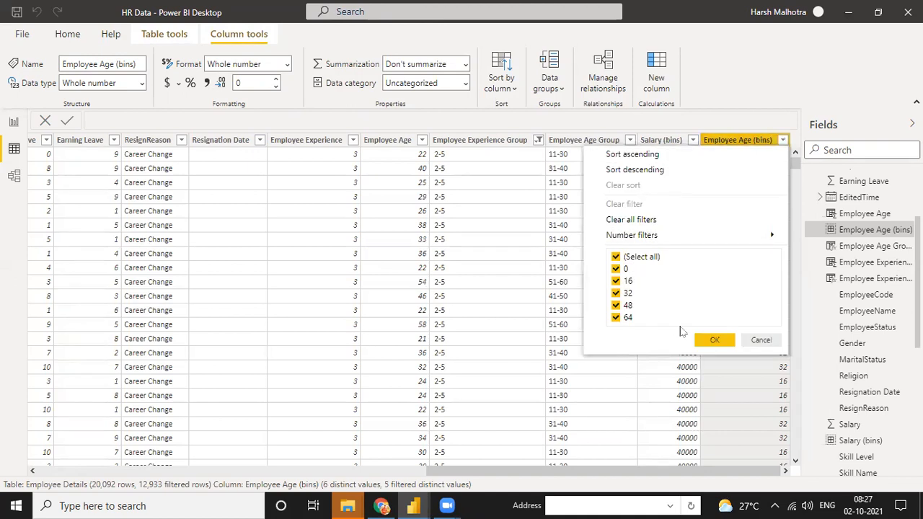
click(700, 339)
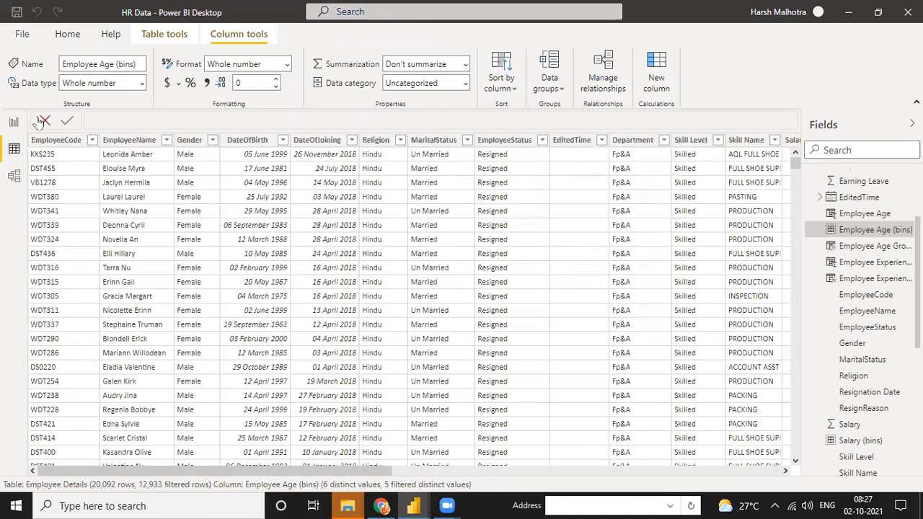
click(14, 123)
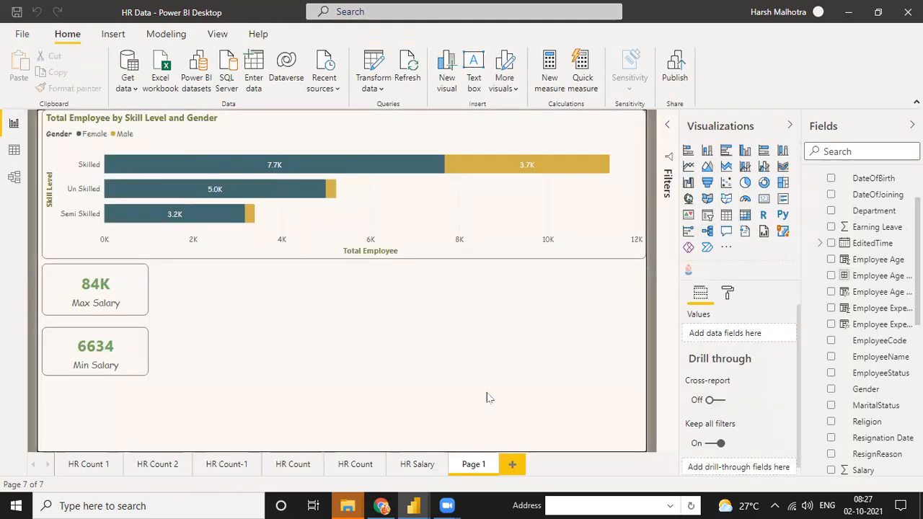
Add a line and stacked column chart to Page 1 and enlarge it in the empty area beside the salary cards.
click(745, 166)
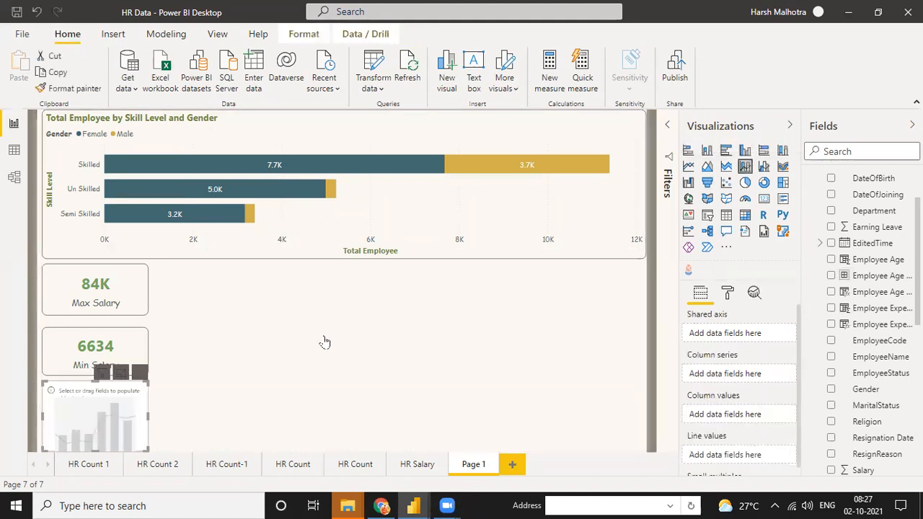
drag(130, 416, 264, 292)
drag(261, 331, 430, 444)
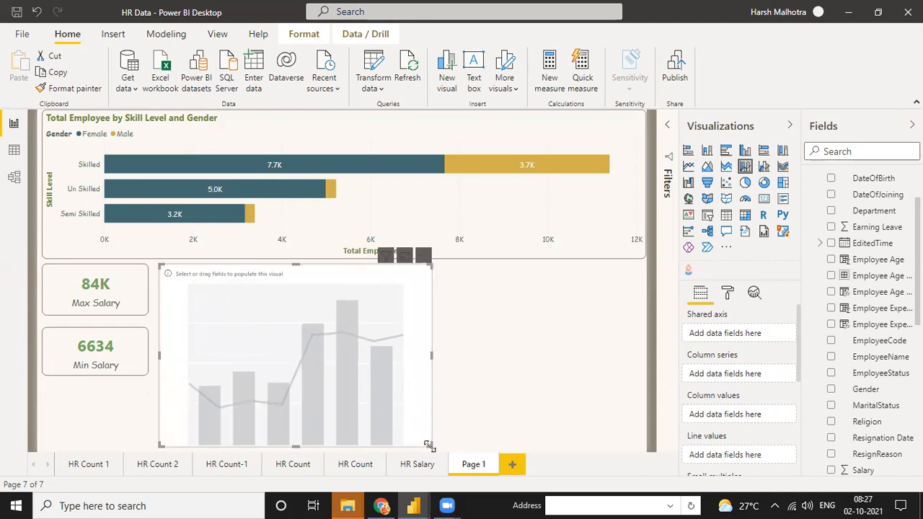
Use Employee Age (bins) as the chart's shared axis and Total Employee as its column values, then widen the chart toward the page edge.
drag(876, 276, 305, 354)
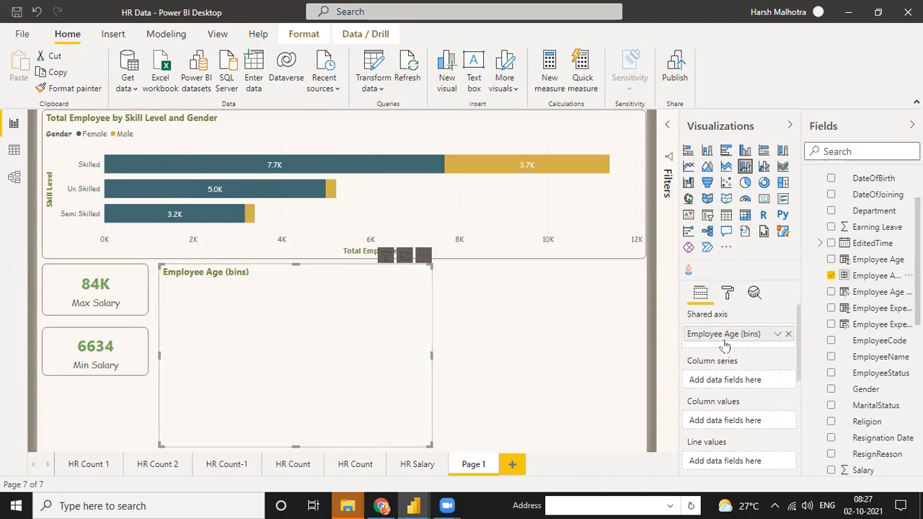
scroll(859, 363, down, 4)
scroll(860, 363, down, 5)
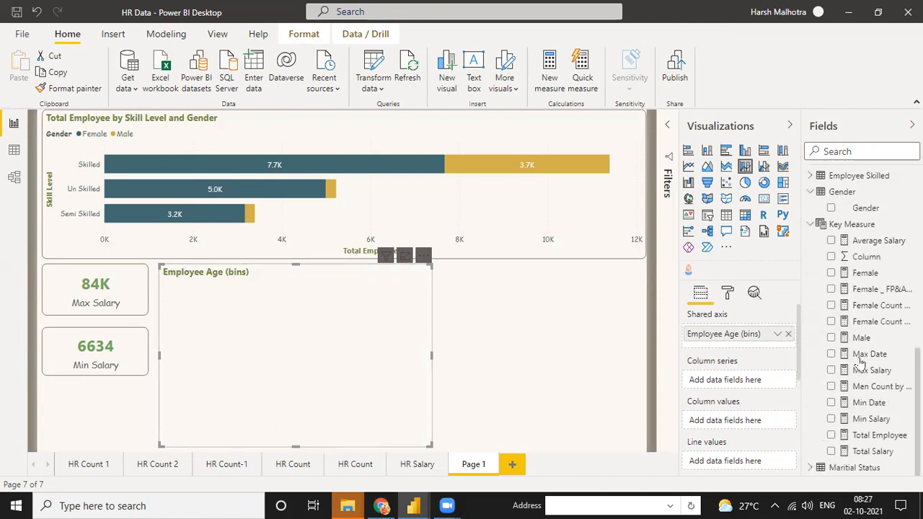
drag(876, 437, 750, 421)
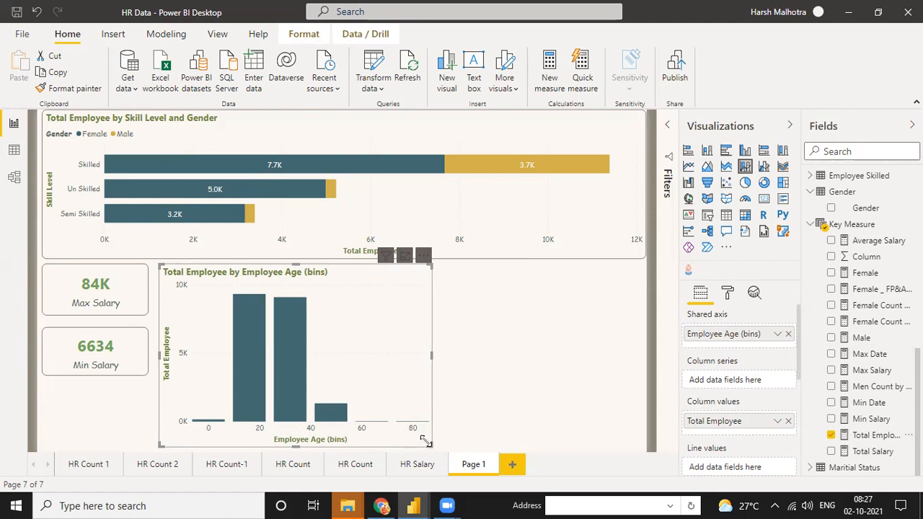
drag(431, 446, 635, 442)
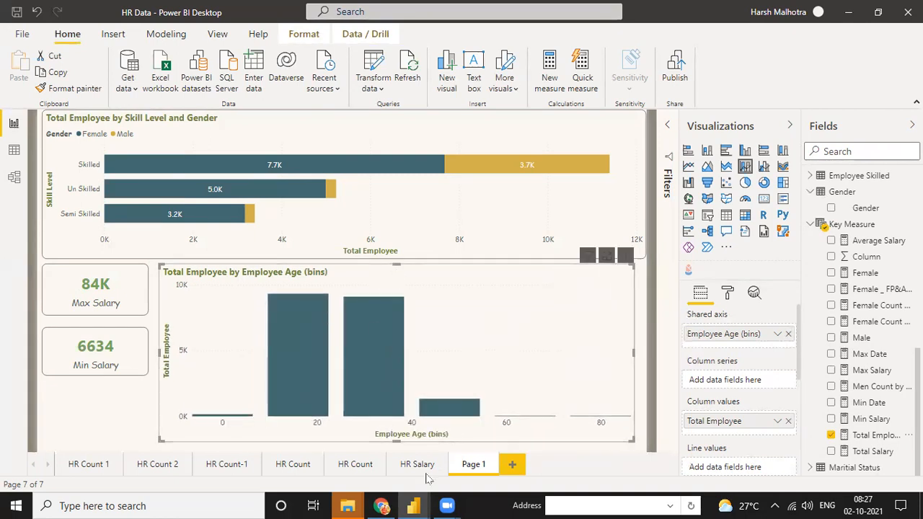
mouse_move(440, 504)
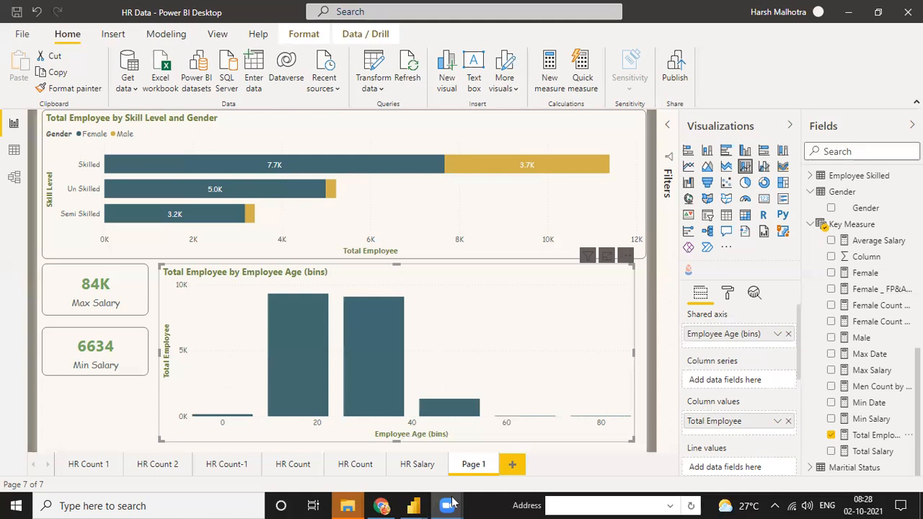
click(386, 505)
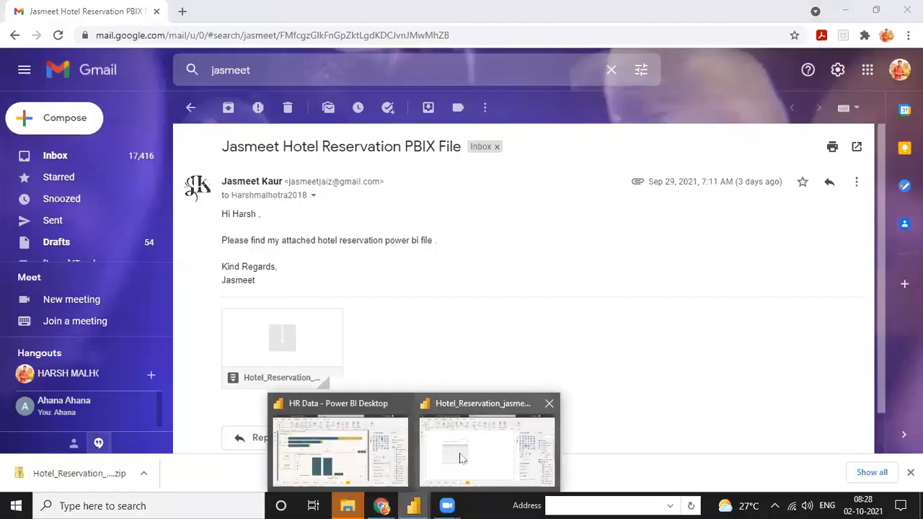
click(472, 448)
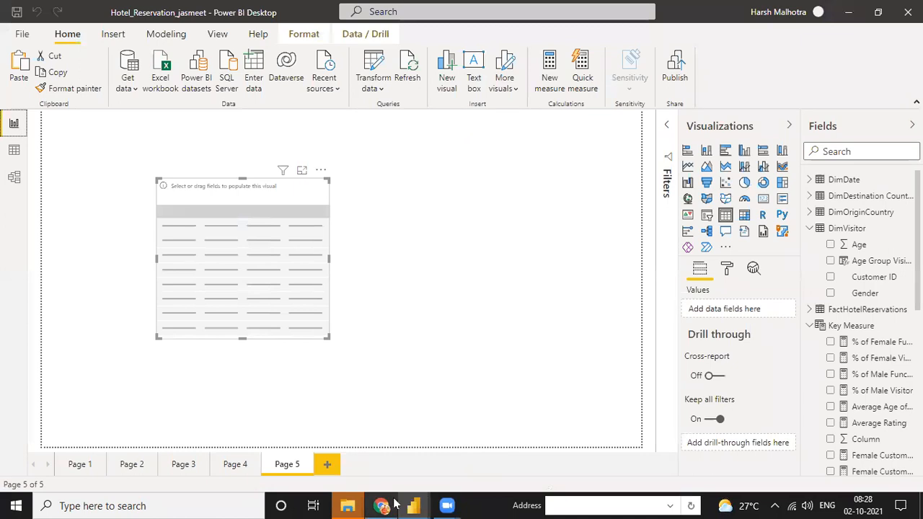
mouse_move(413, 506)
click(312, 437)
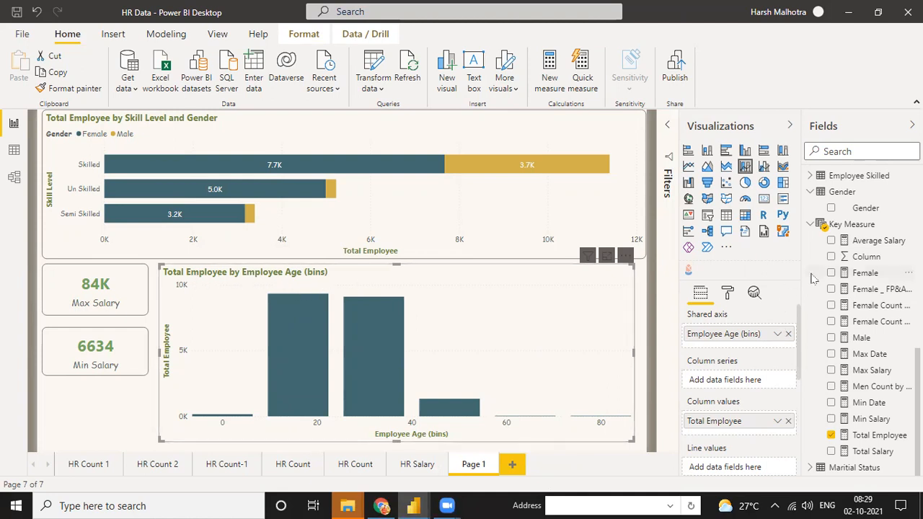
Turn on data labels for the age bins chart with display units set to None, and stretch the chart to the page edge.
click(730, 295)
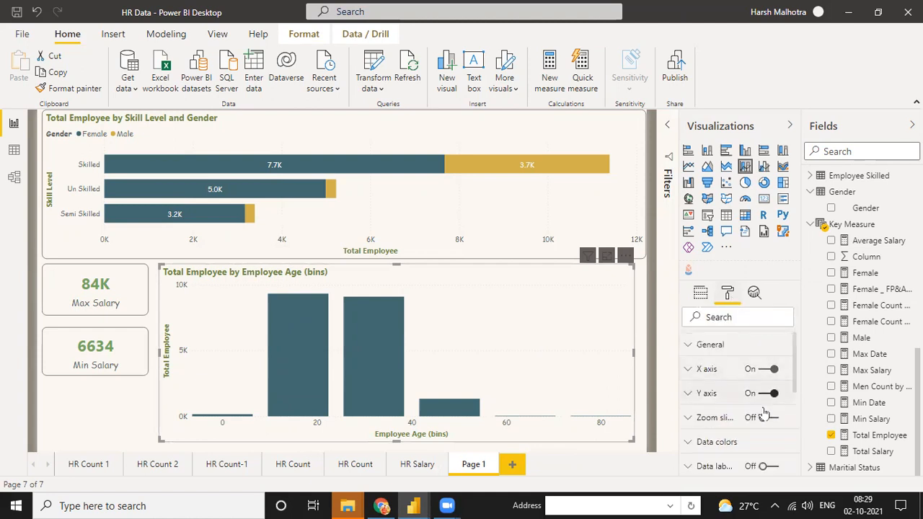
drag(793, 387, 793, 419)
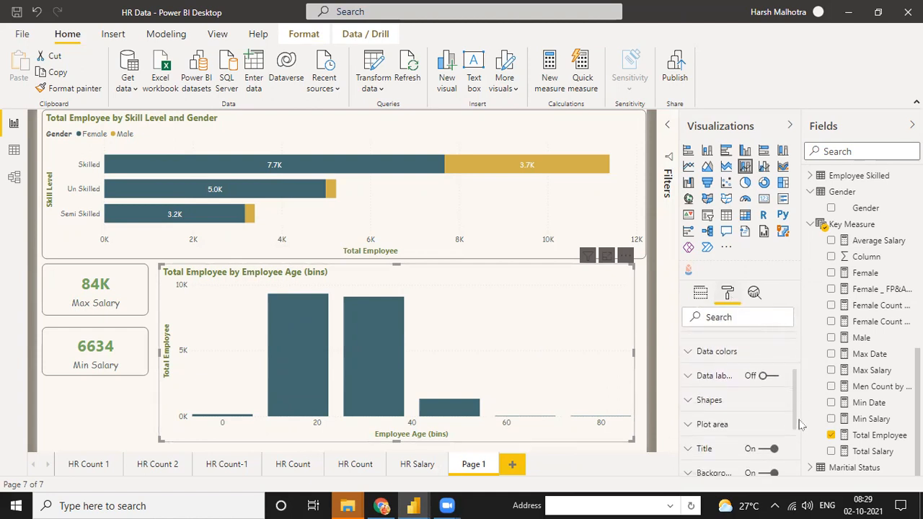
click(764, 376)
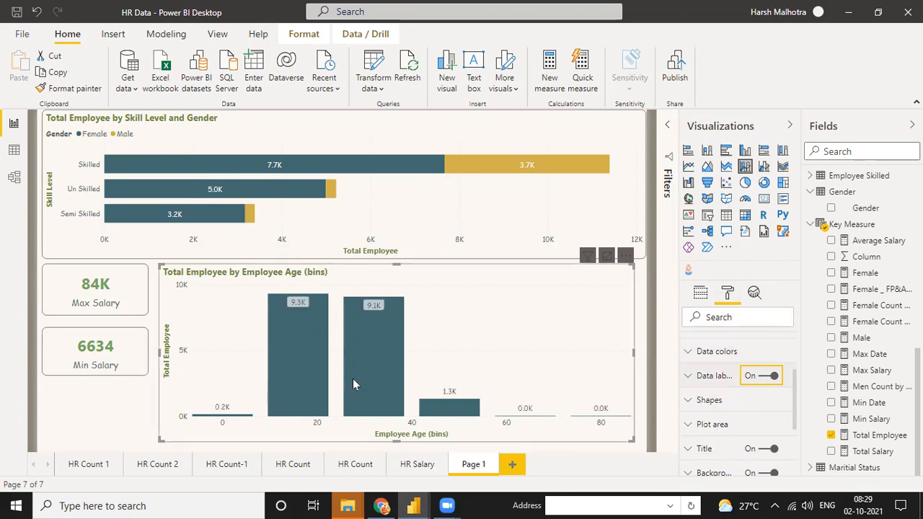
click(689, 376)
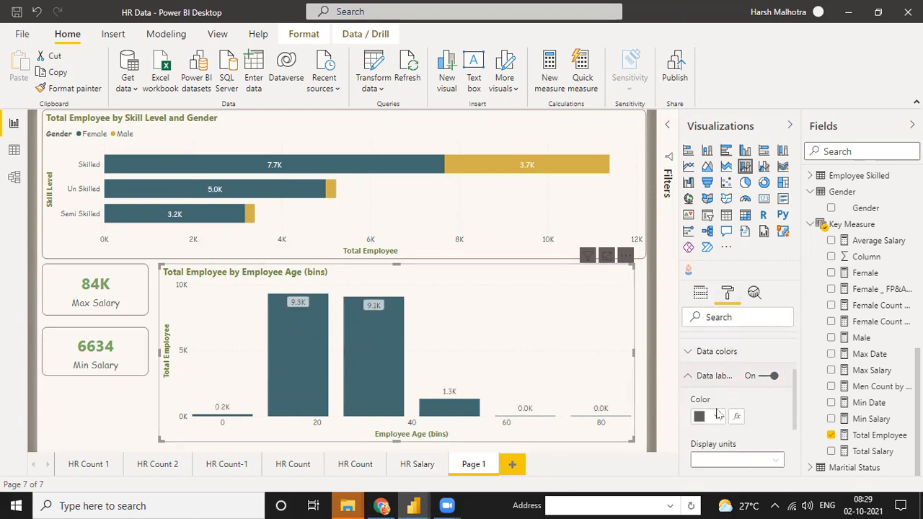
click(710, 461)
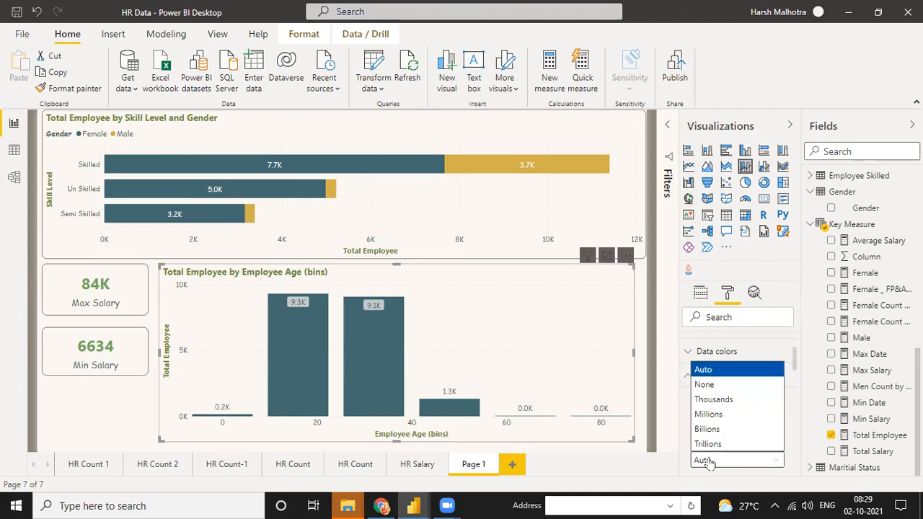
click(717, 387)
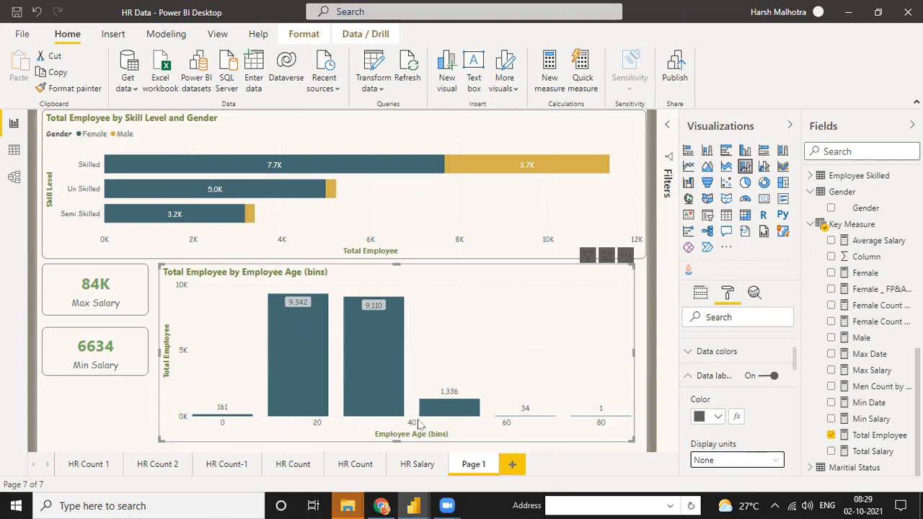
drag(632, 439, 648, 444)
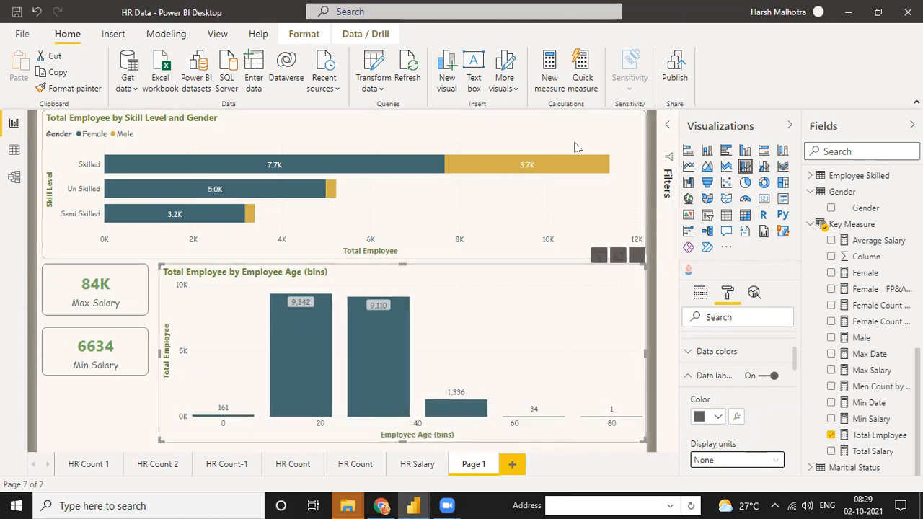
Look at the data group options for the Gender column in the data table, then return to the report.
click(14, 149)
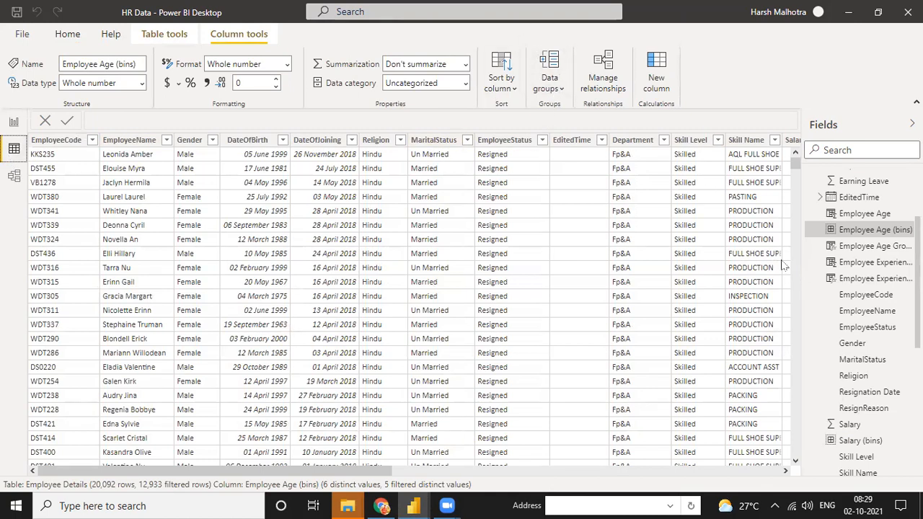
click(860, 344)
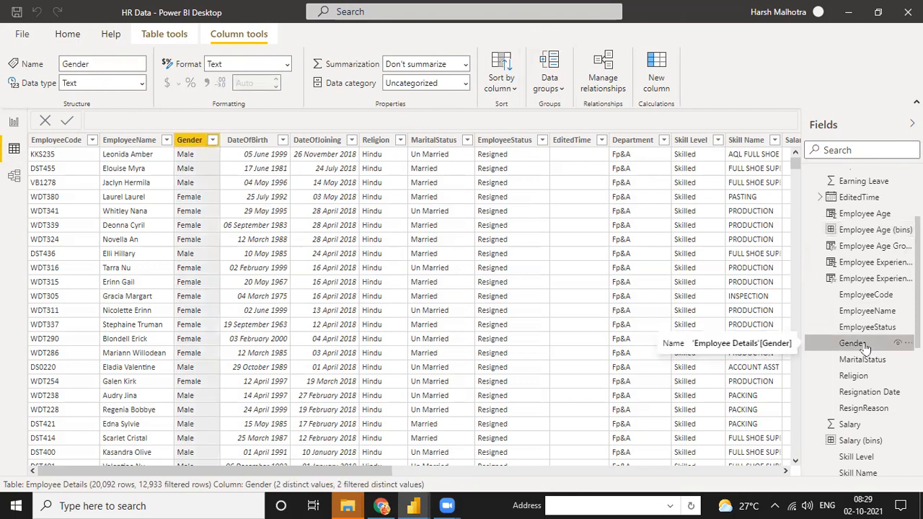
click(552, 85)
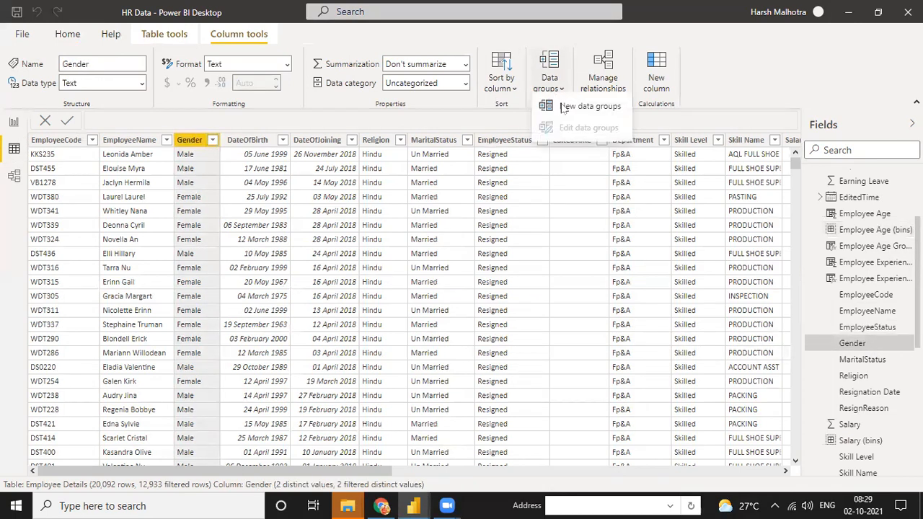
click(510, 118)
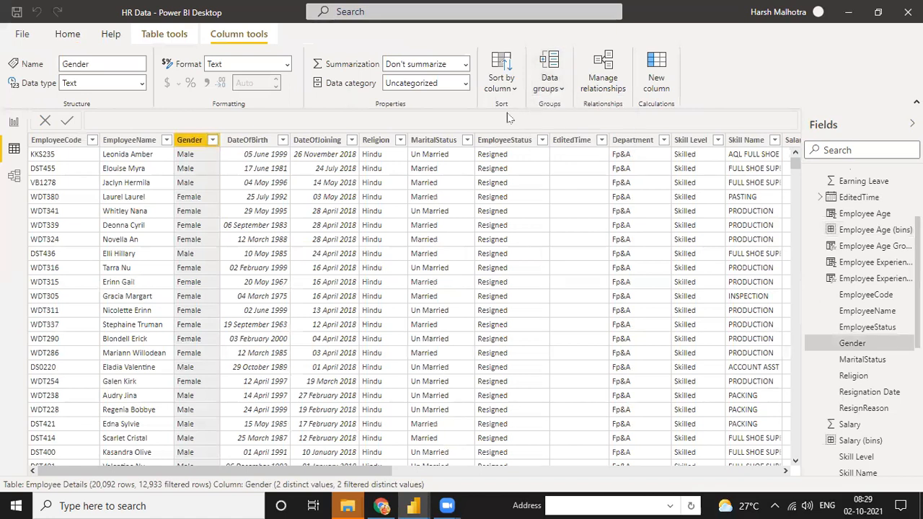
click(13, 121)
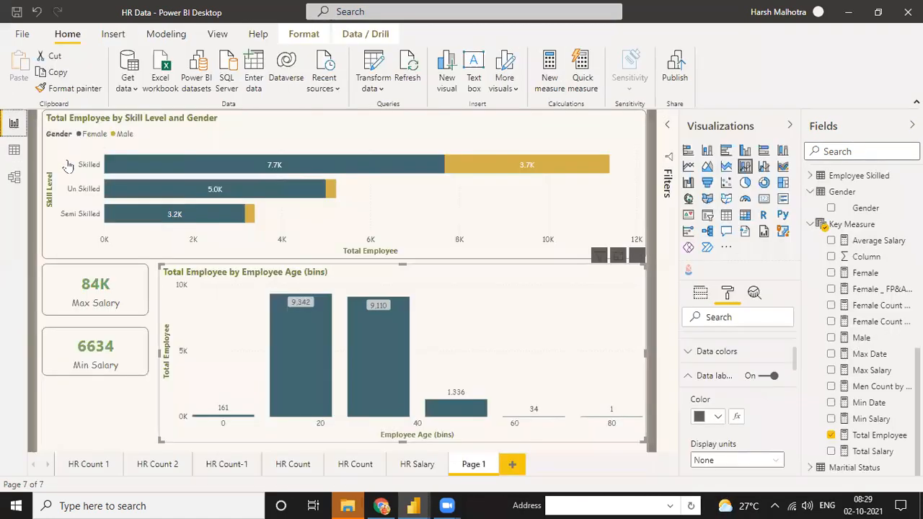
Add a new blank page to the report after Page 1.
click(512, 467)
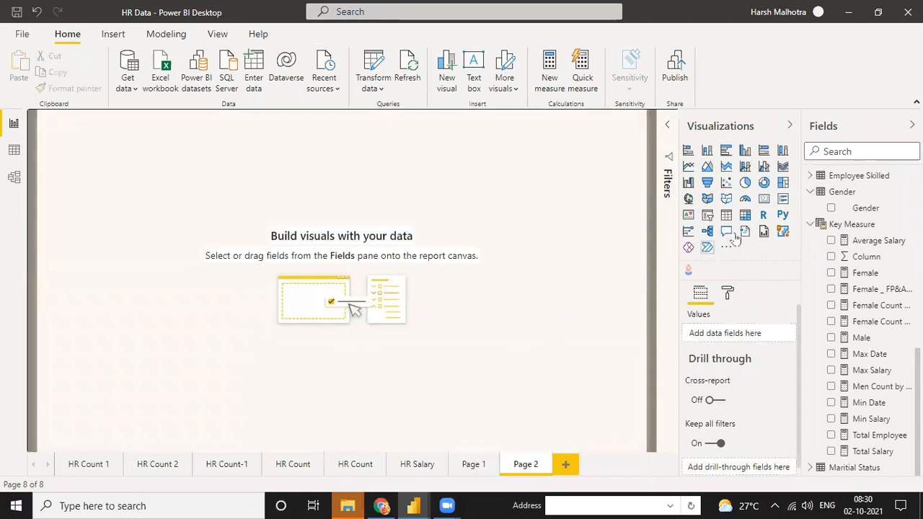
Add a line and clustered column chart to Page 2 and stretch it across the full page width.
click(764, 167)
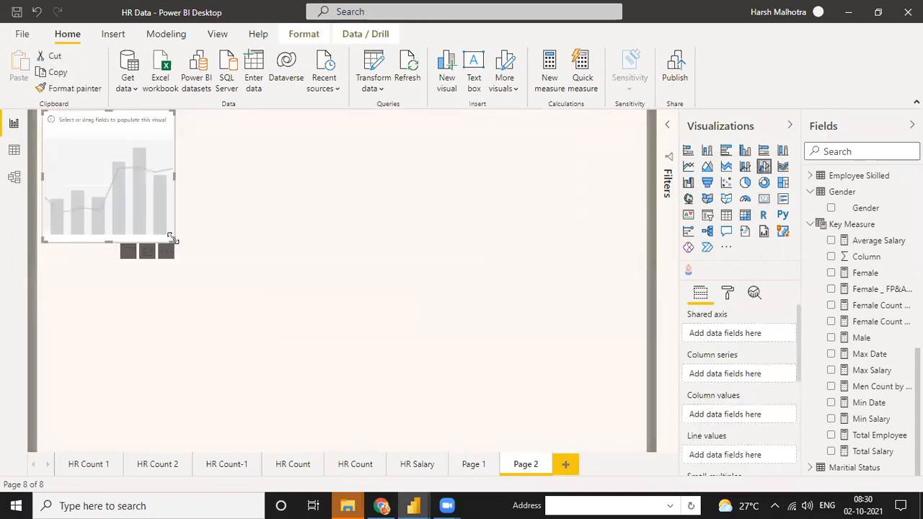
drag(172, 238, 643, 298)
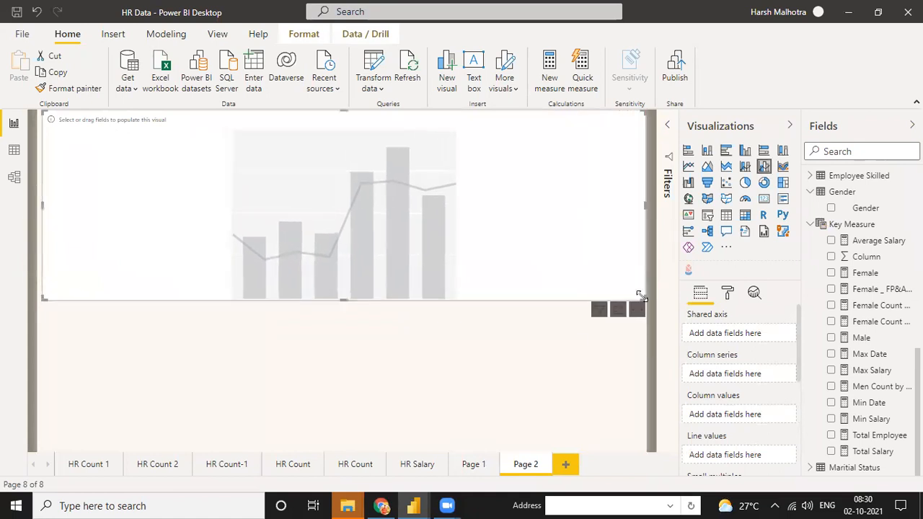
click(497, 392)
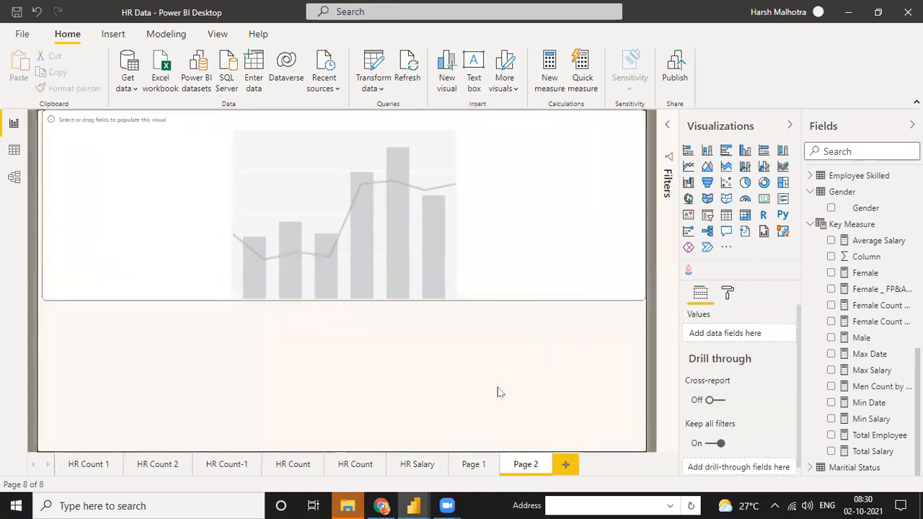
Use Salary (bins) as the combo chart's shared axis, Total Salary as its column values and Total Employee as its line values.
click(543, 229)
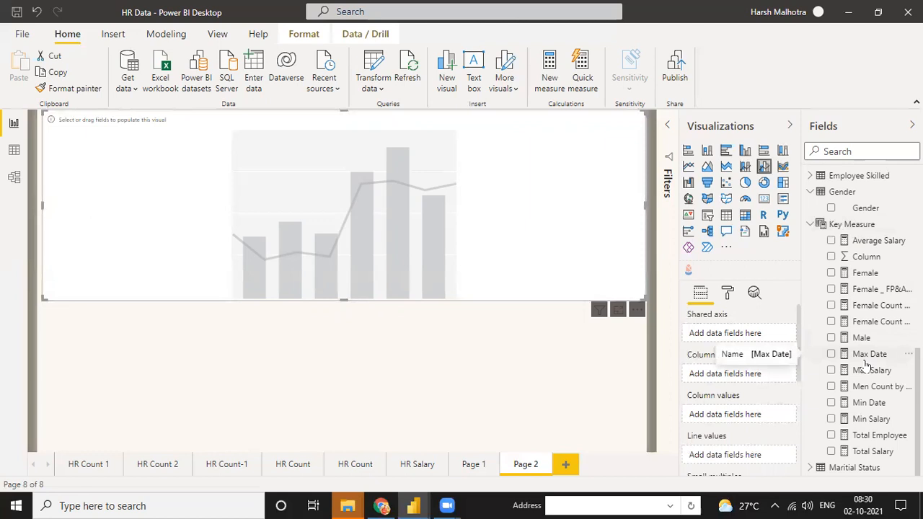
scroll(866, 366, up, 4)
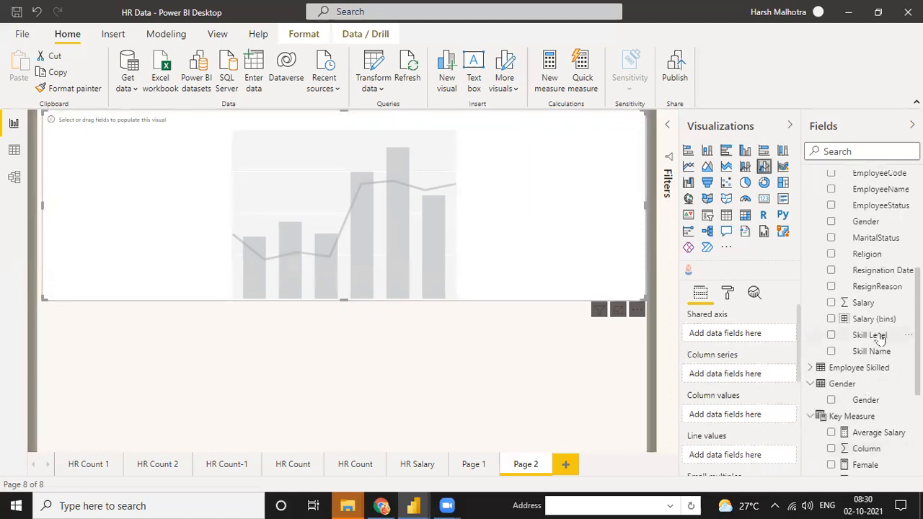
drag(881, 319, 764, 329)
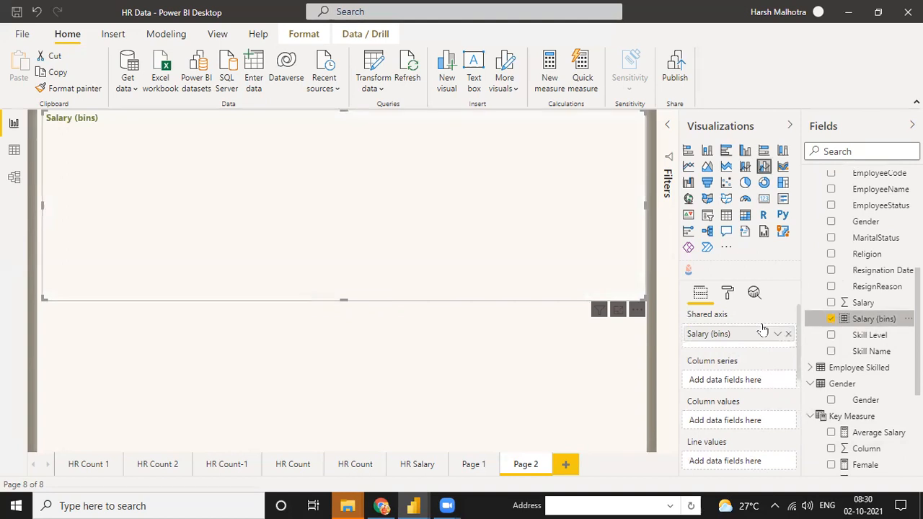
scroll(847, 404, down, 5)
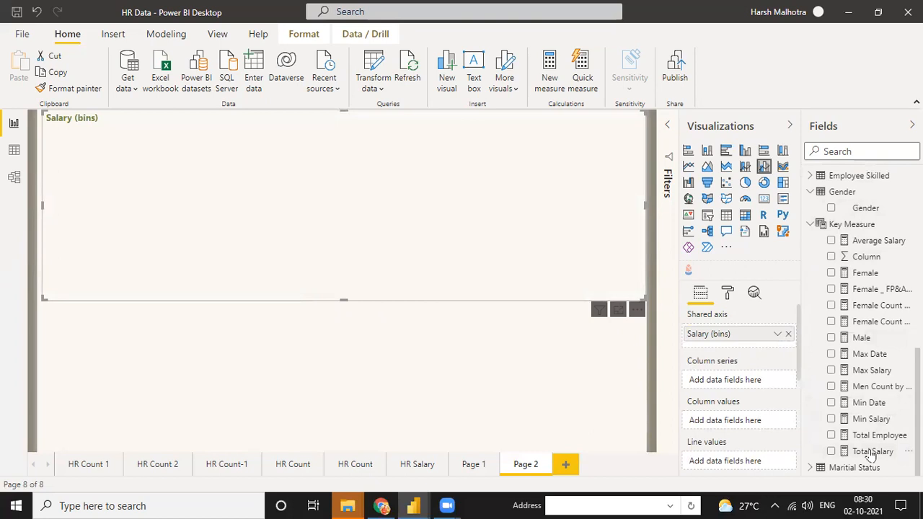
drag(876, 452, 758, 420)
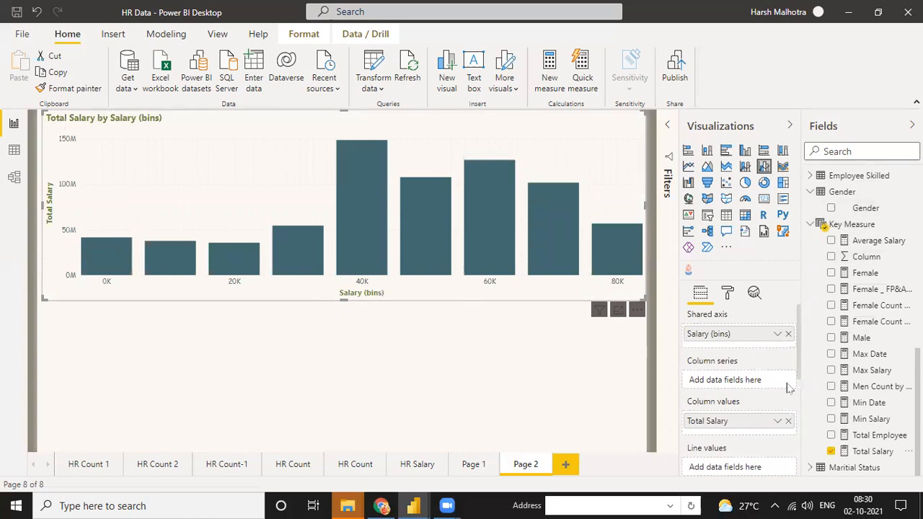
scroll(793, 378, down, 3)
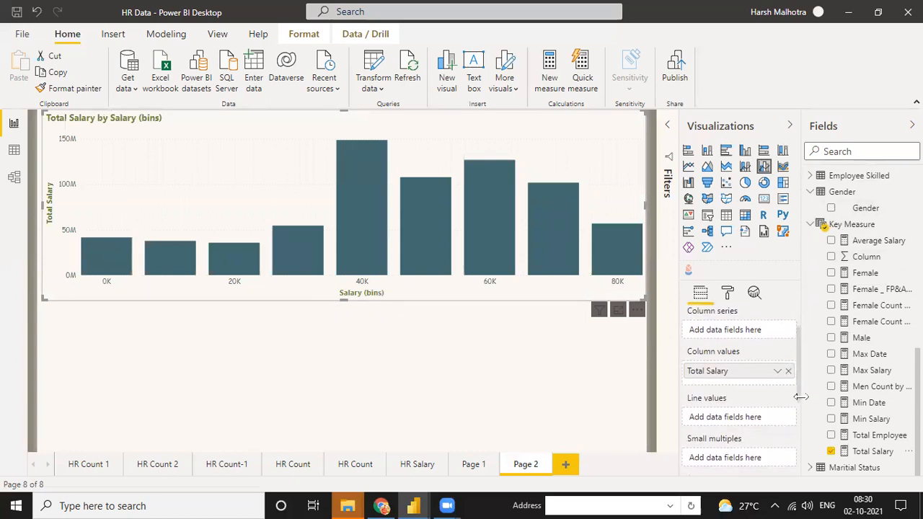
drag(888, 437, 766, 421)
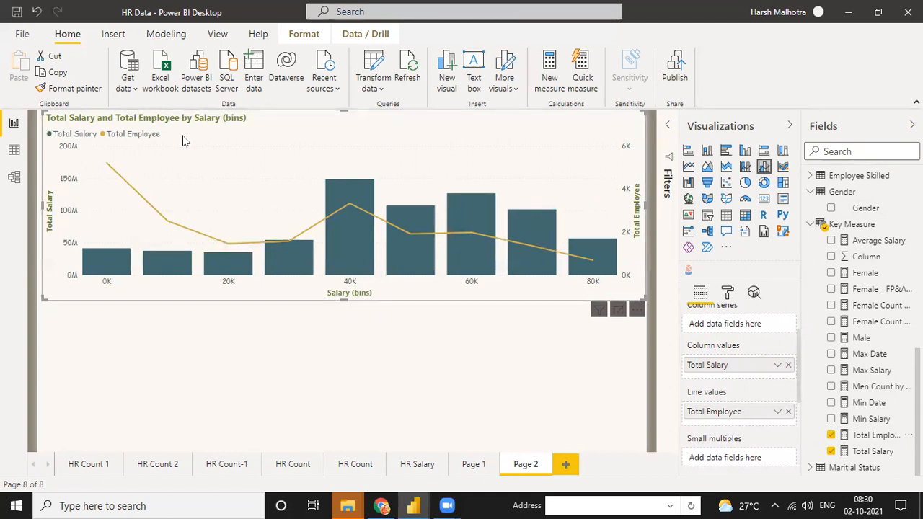
Turn on data labels for the salary bins combo chart and inspect the details of its lower salary columns.
click(728, 293)
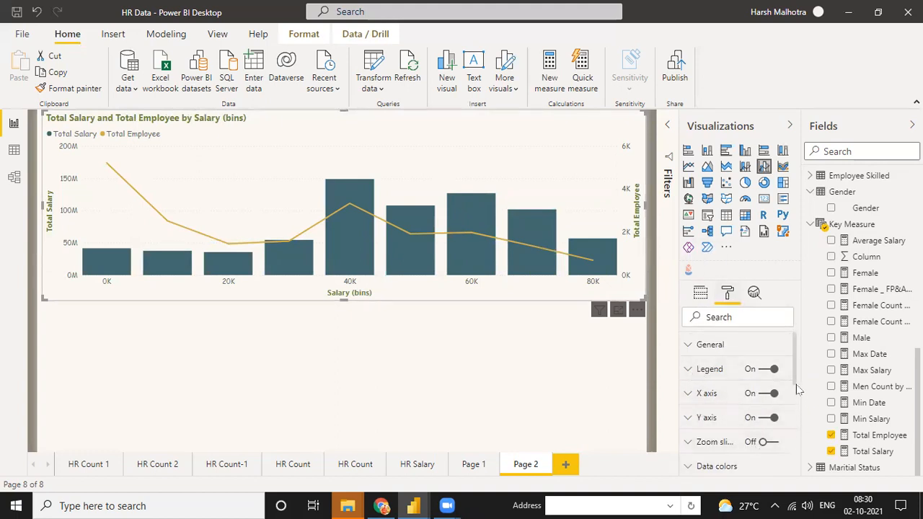
scroll(798, 394, down, 1)
scroll(798, 394, down, 2)
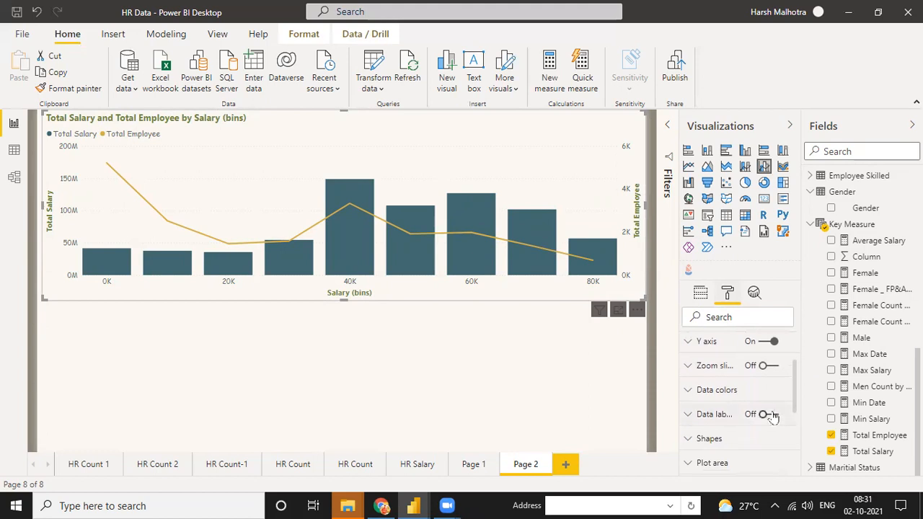
click(768, 416)
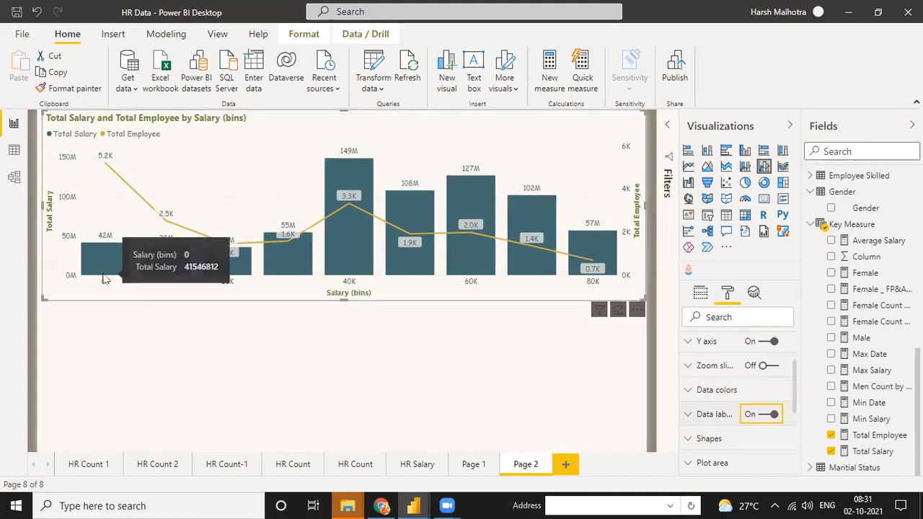
mouse_move(181, 282)
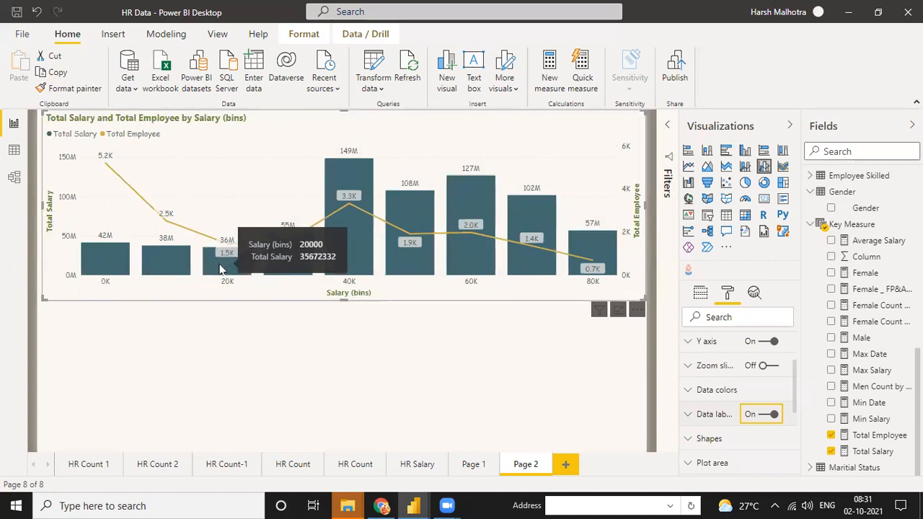
mouse_move(278, 259)
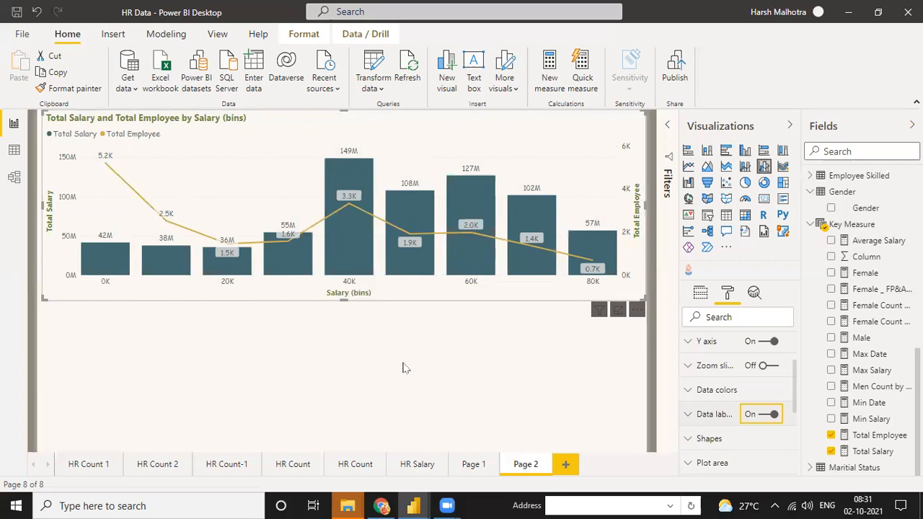
Rename both Page 1 and Page 2 as HR Salary.
click(465, 468)
double_click(465, 467)
text(HR Salary)
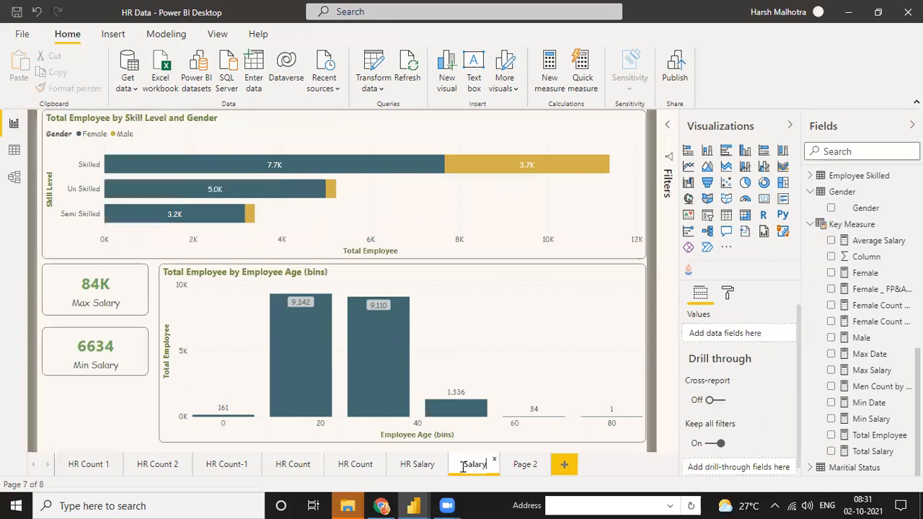
key(ctrl+a)
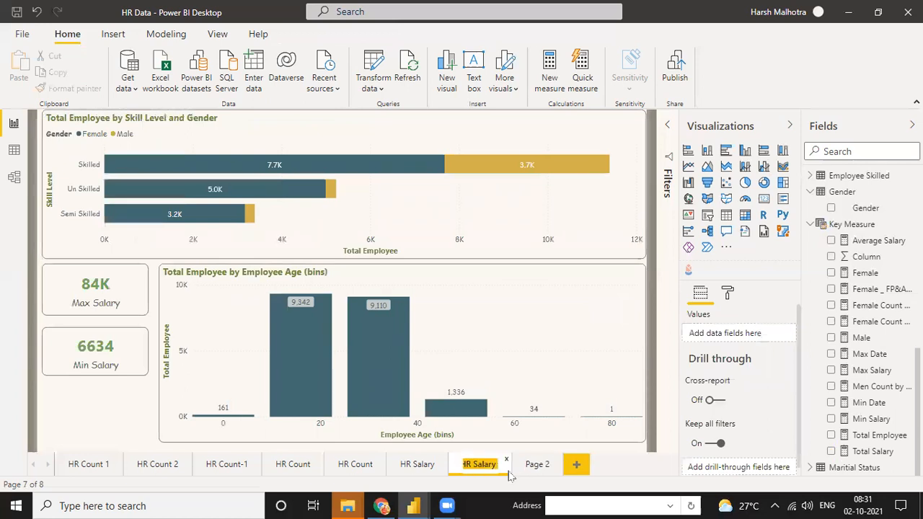
click(537, 465)
double_click(537, 465)
text(HR Salary)
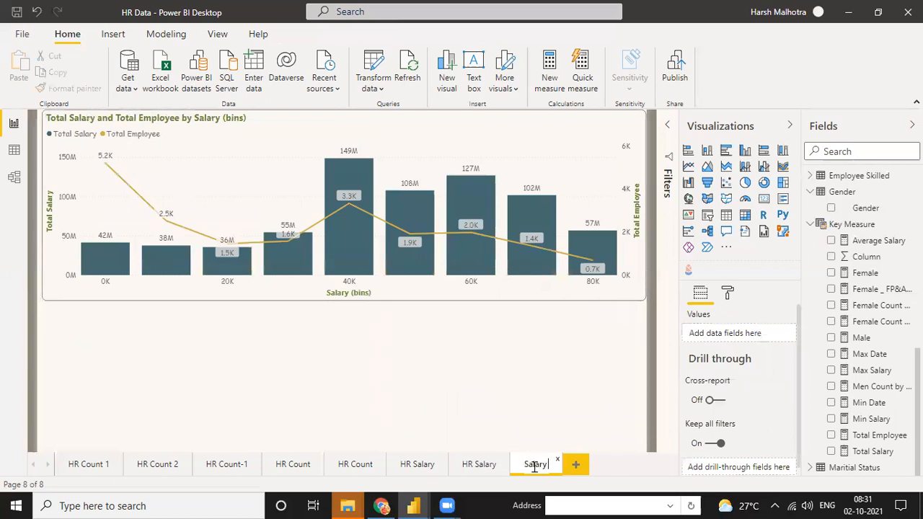
click(491, 375)
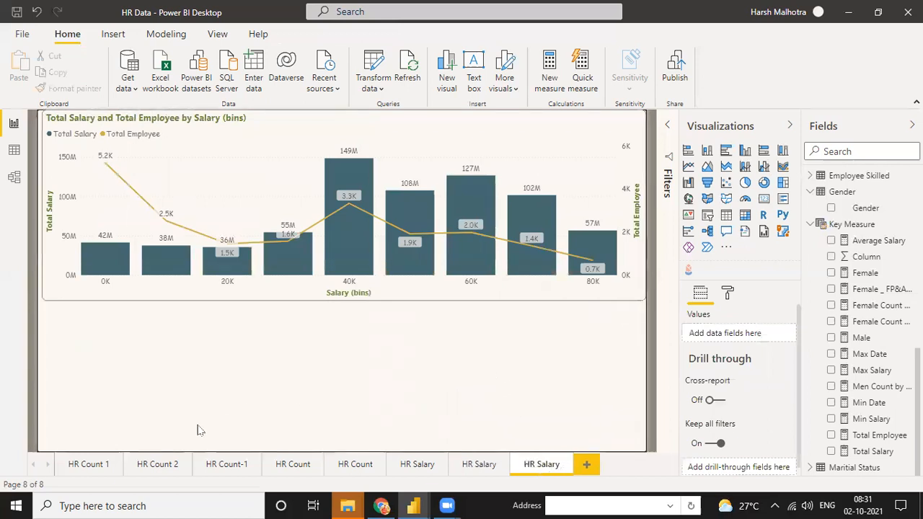
Add an Average Salary card below the Min Salary card on the second HR Salary page, sized to fit the free space.
click(416, 465)
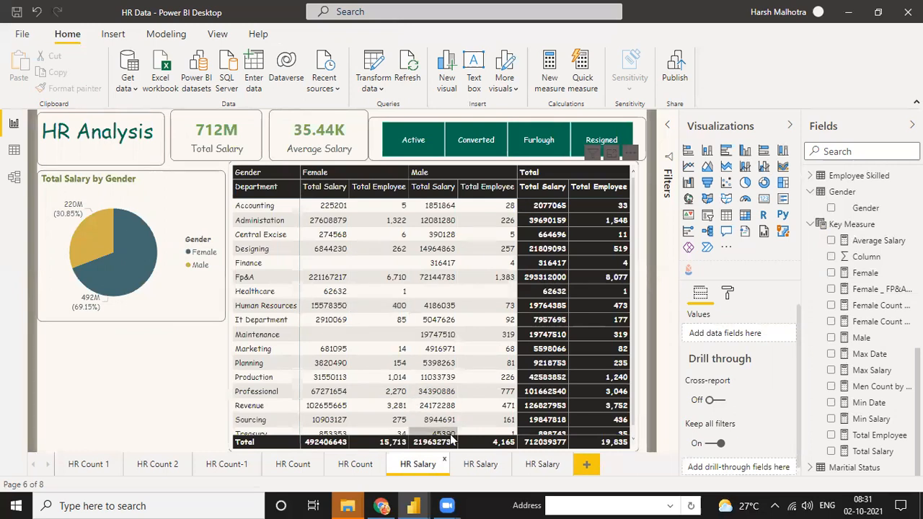
click(479, 464)
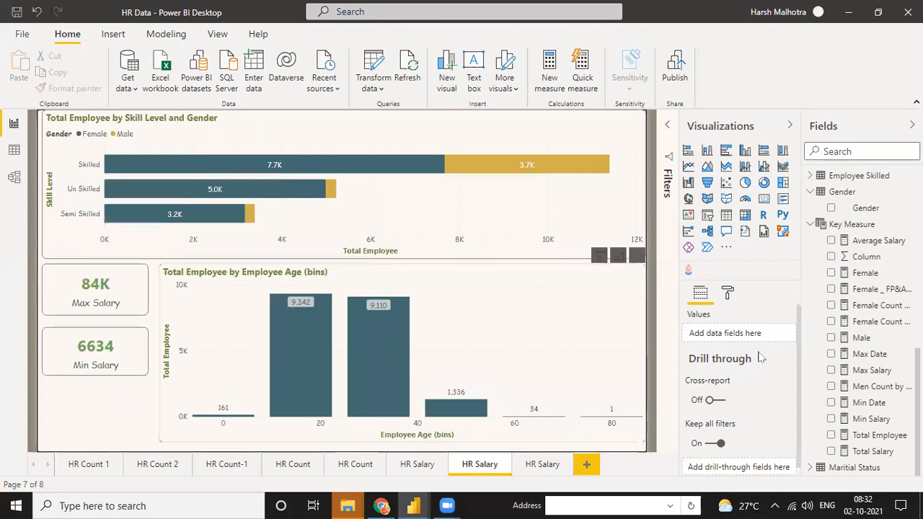
drag(881, 247, 117, 422)
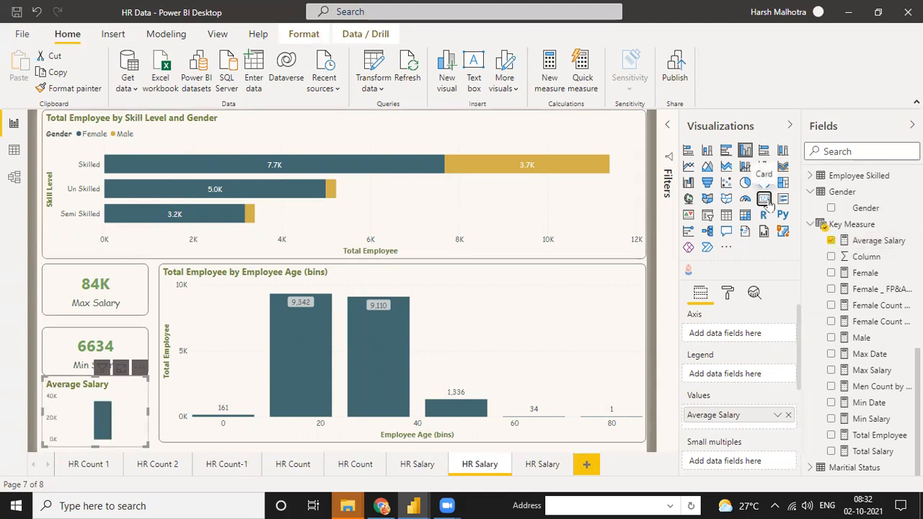
click(765, 200)
drag(144, 445, 147, 439)
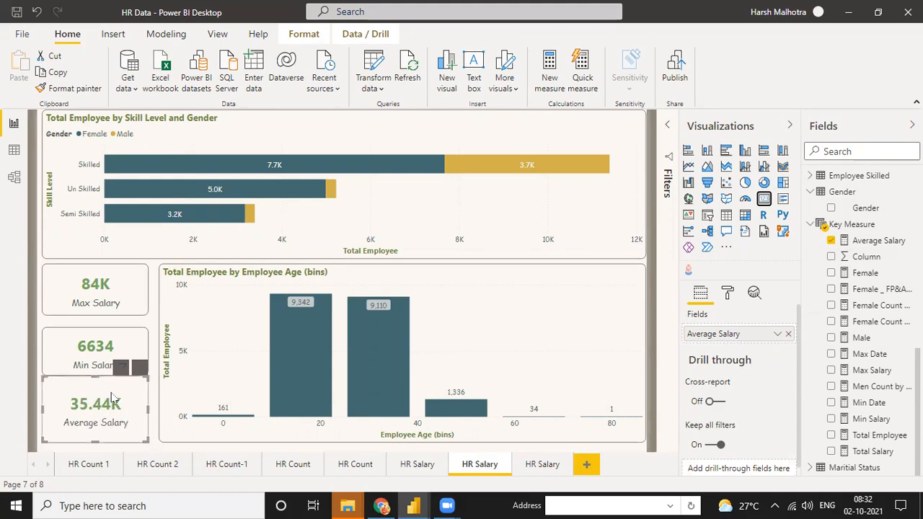
drag(96, 380, 96, 391)
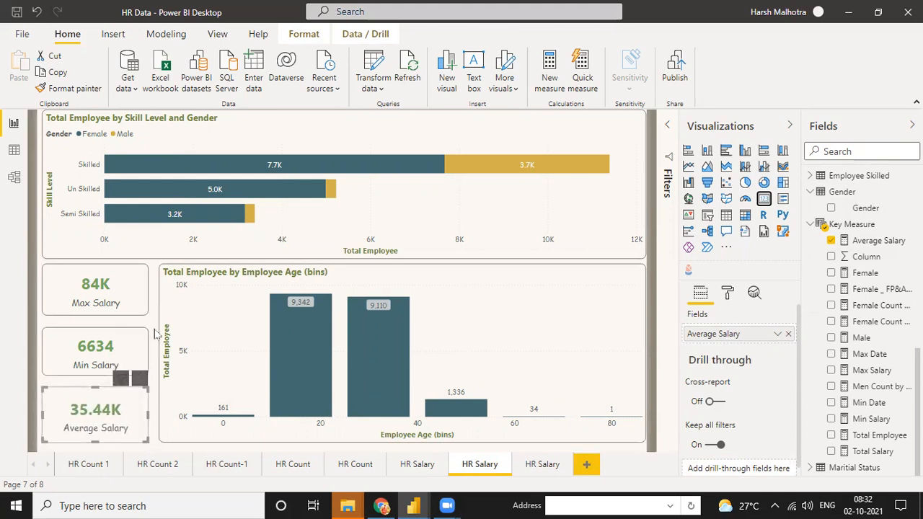
click(154, 333)
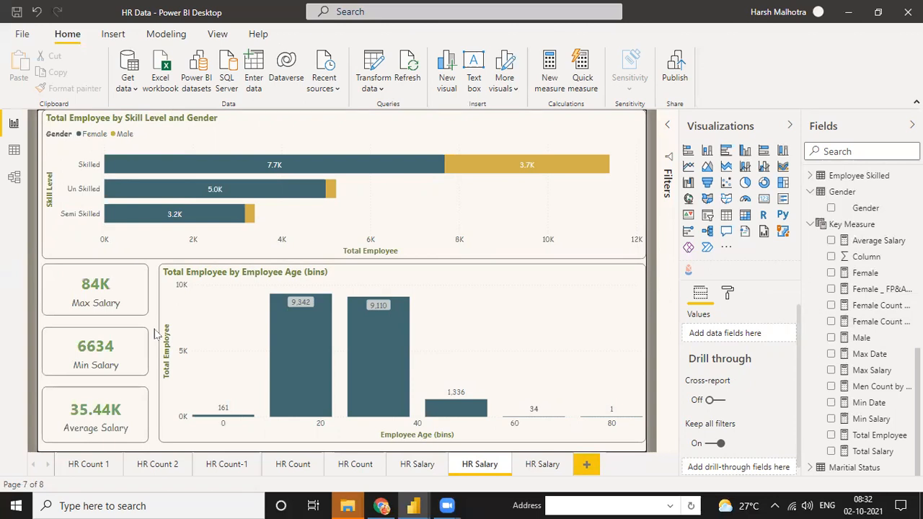
Collapse the Gender and Key Measure tables in the field list and add a new page after the last HR Salary page.
click(540, 463)
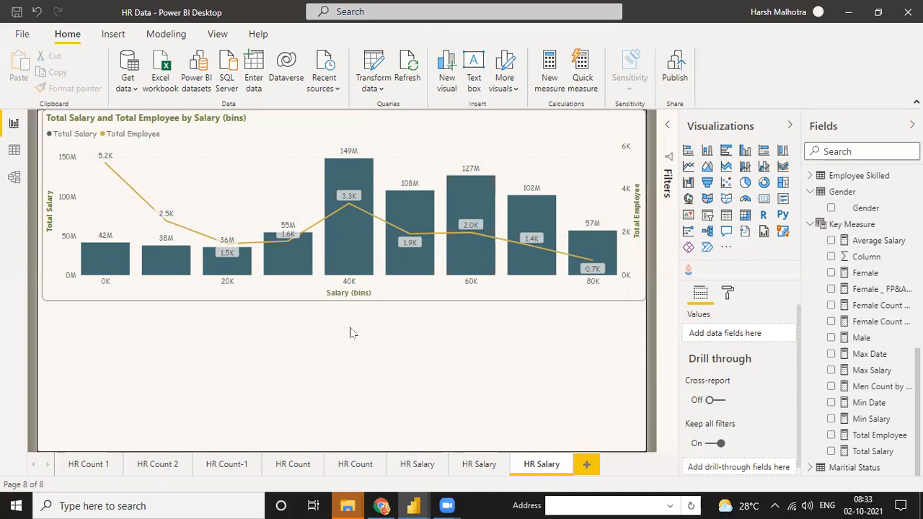
click(810, 193)
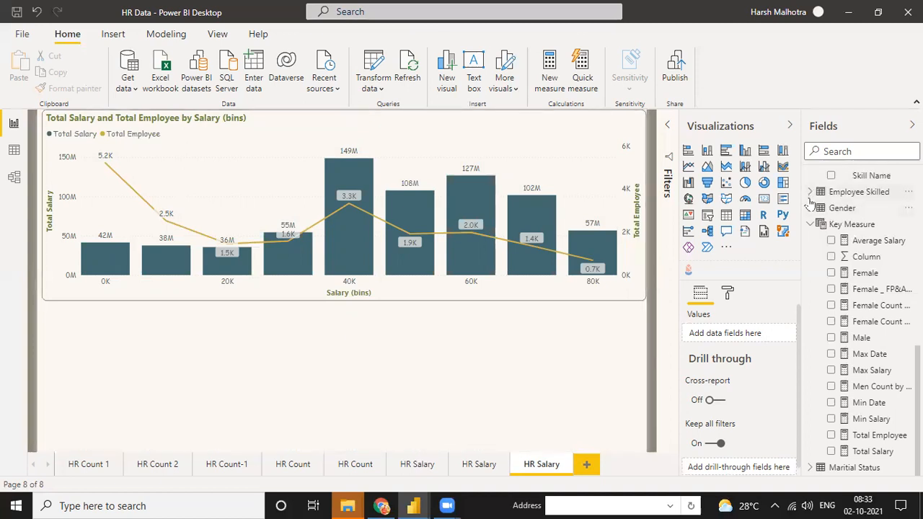
click(811, 224)
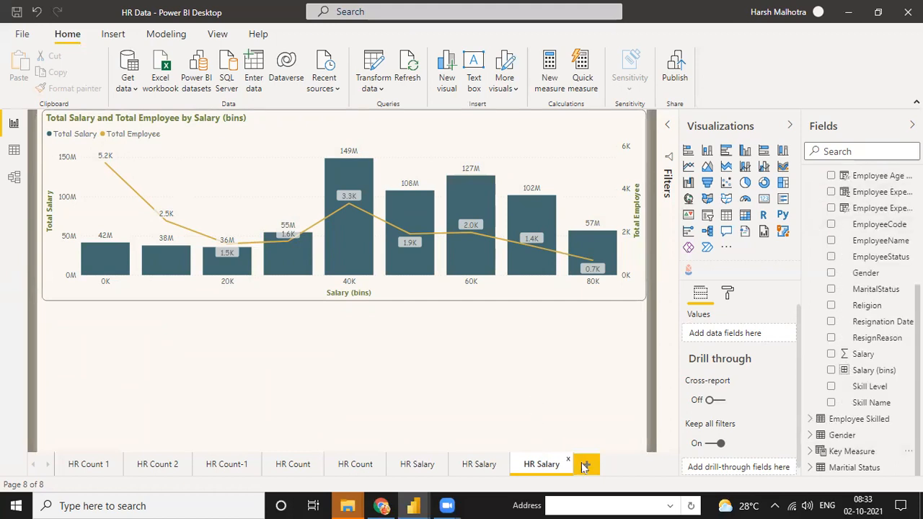
click(585, 467)
Insert a text box on the new page listing Male Female Ratio, Employee Turnover Rate and Employee Retention Rate on separate lines.
click(474, 73)
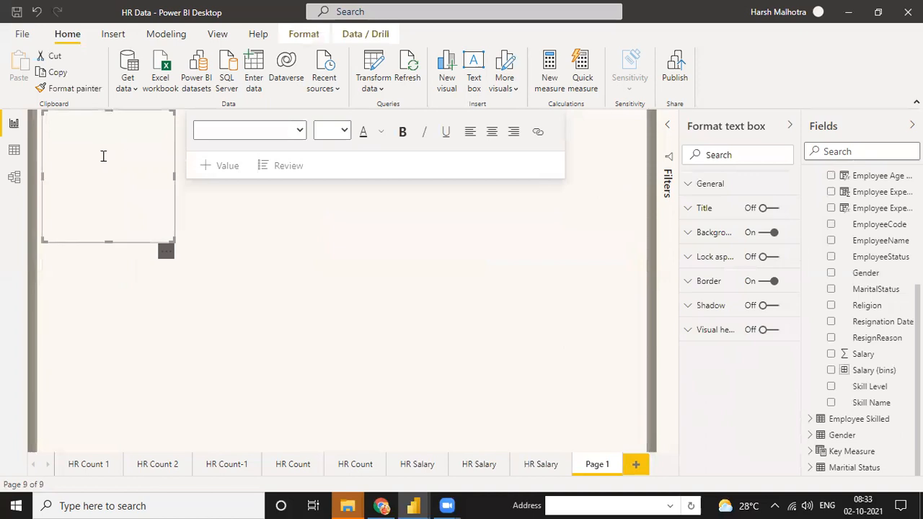
text(Mal)
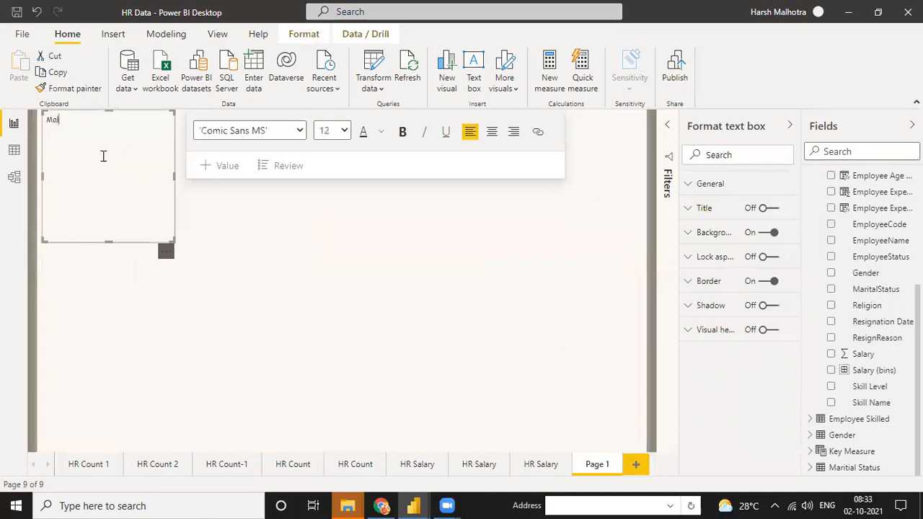
text(e Female Ratio)
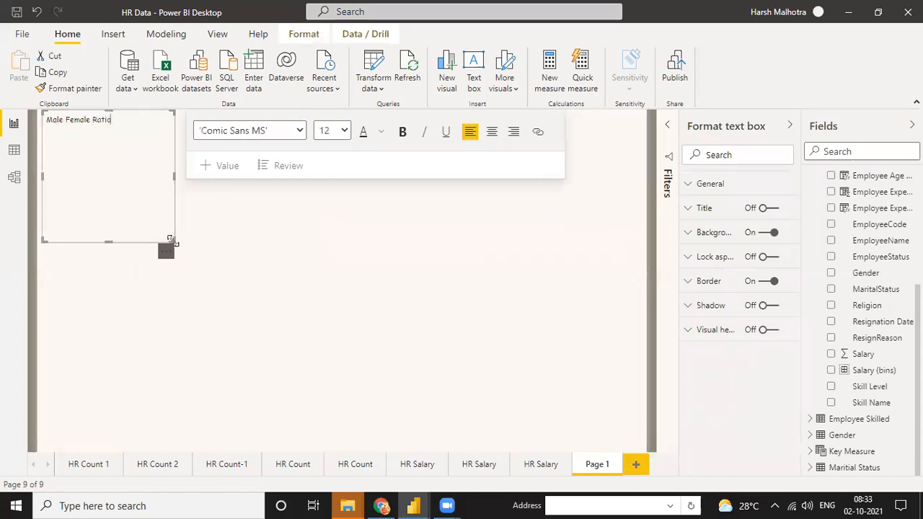
text(Employee Turnover Rate)
key(Return)
text(Em)
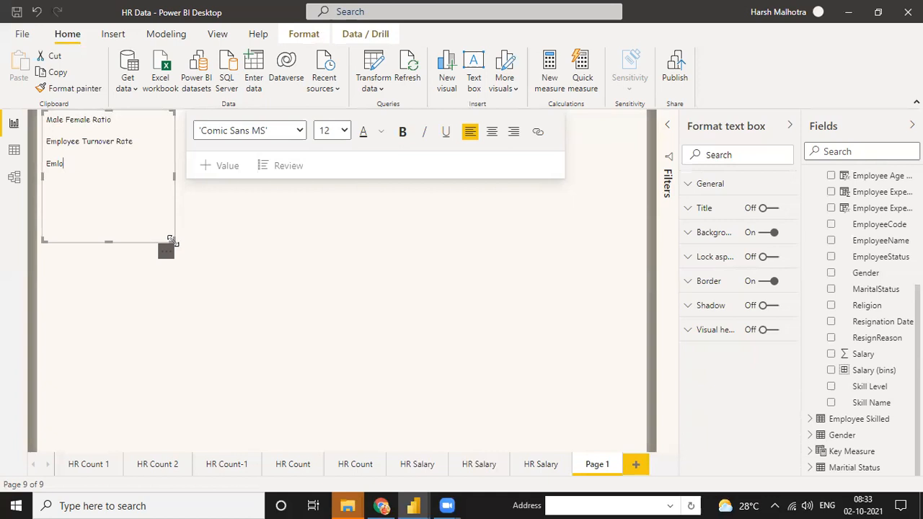
text(ployee )
text(Reet)
text(ens)
text(ion Rate)
Shrink the text box to fit its three lines, and place the text cursor below Male Female Ratio.
drag(174, 241, 157, 187)
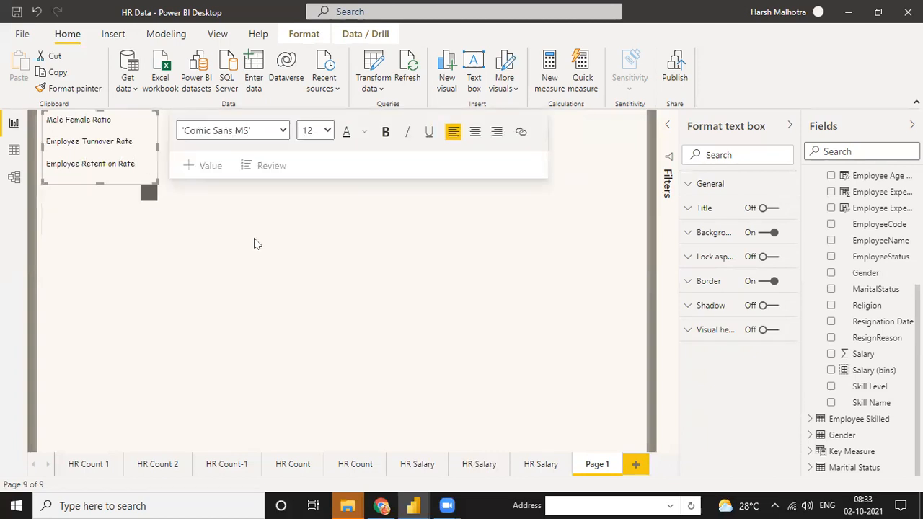
click(254, 243)
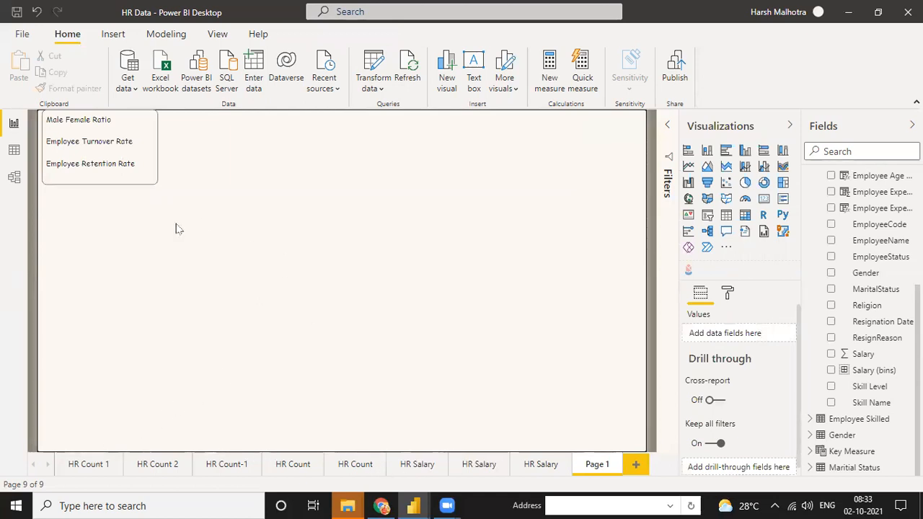
click(122, 126)
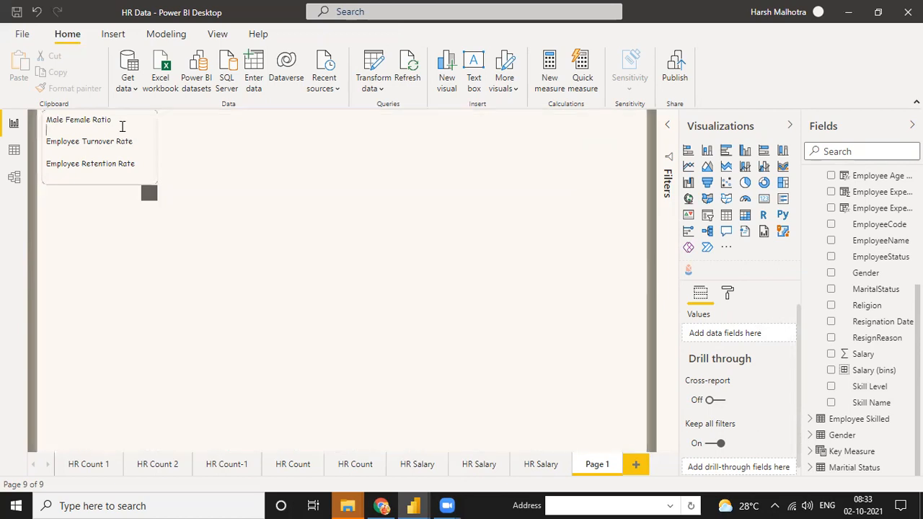
click(144, 140)
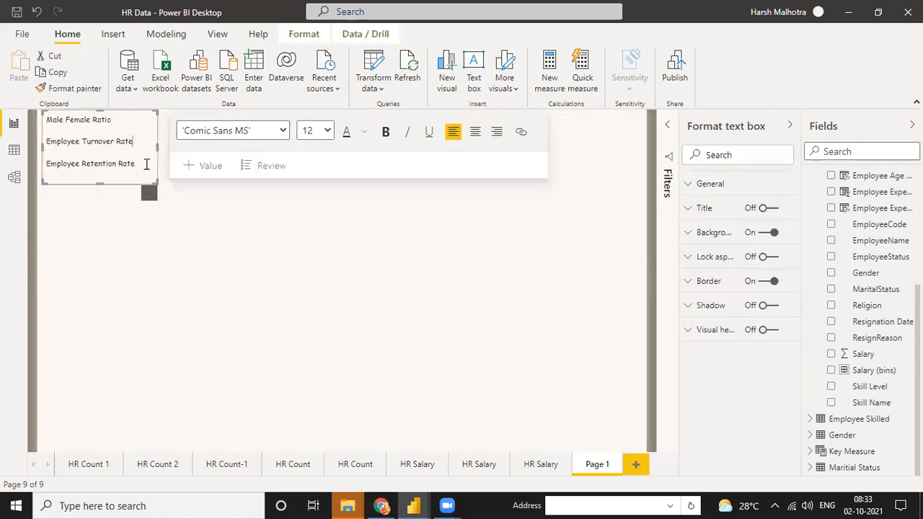
drag(101, 268, 175, 204)
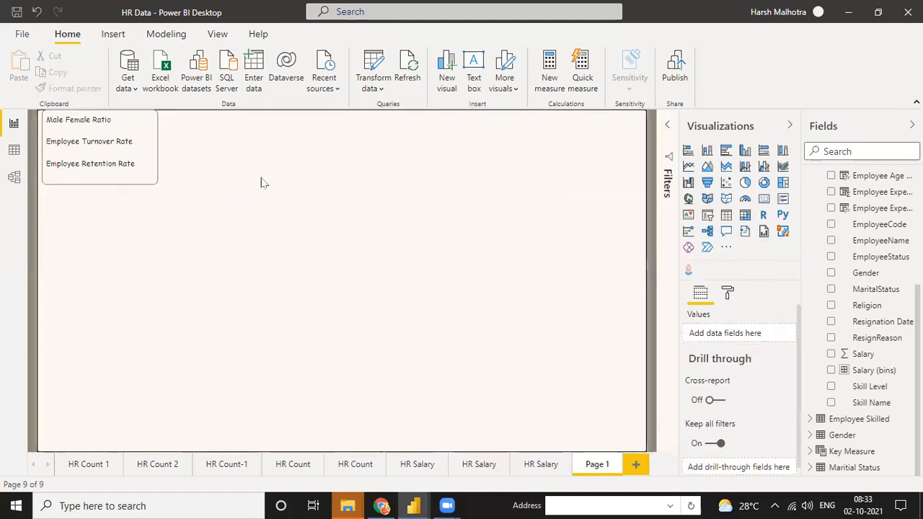
On the HR Count 1 page, move the marital status chart below the gender pie chart and widen it to match the pie chart's width.
click(99, 463)
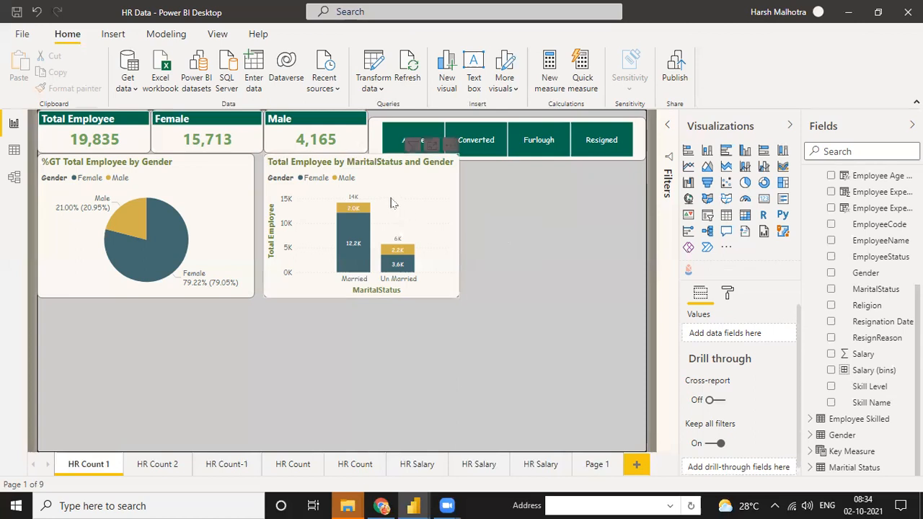
drag(360, 173, 129, 317)
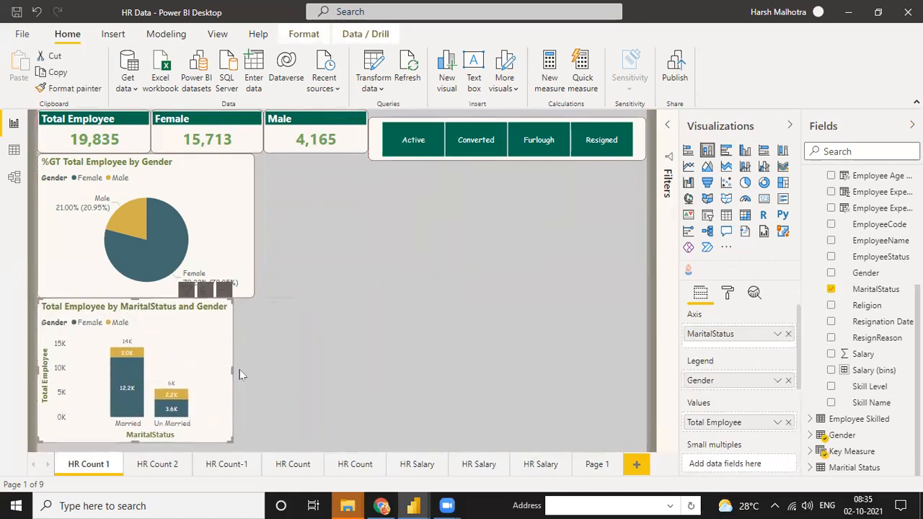
drag(230, 368, 252, 375)
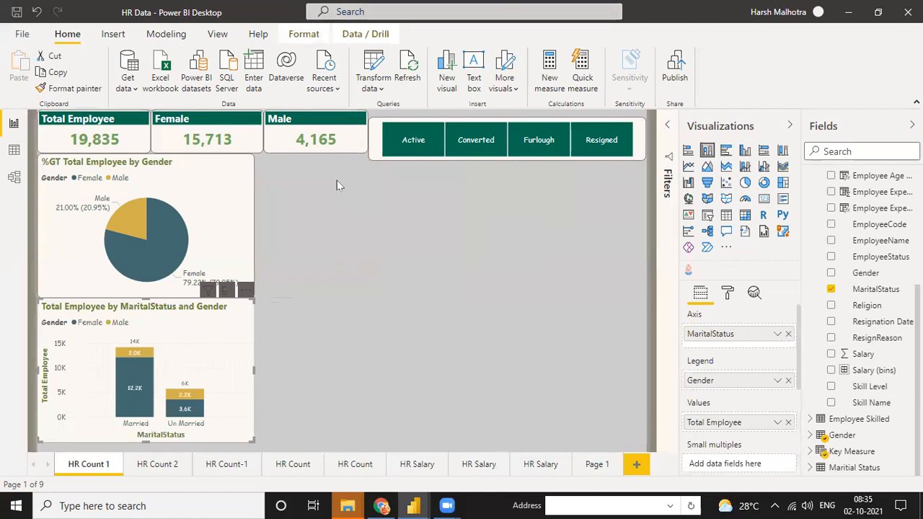
click(292, 207)
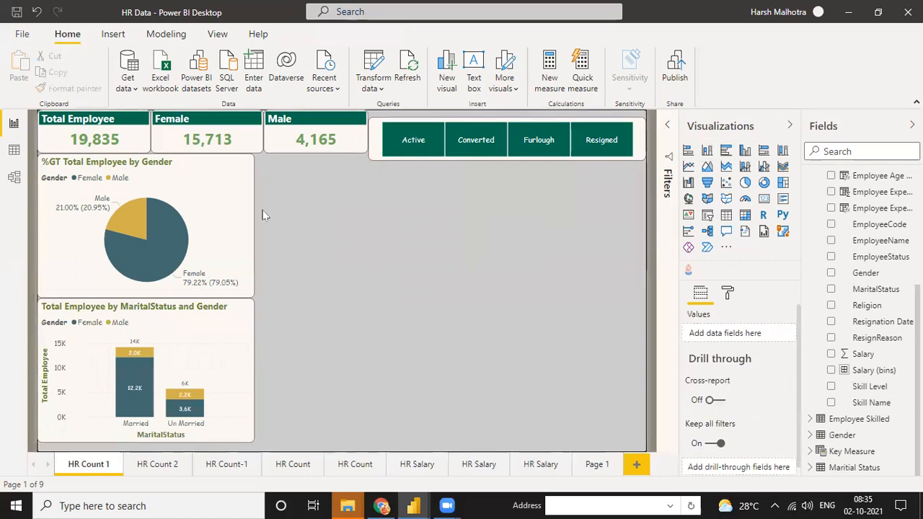
Set the border radius of the gender pie chart to 20 px.
click(183, 188)
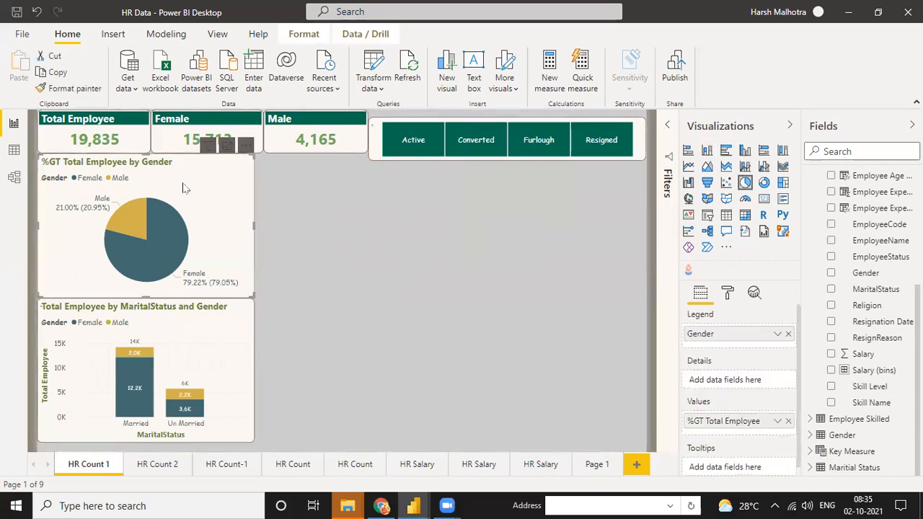
click(728, 297)
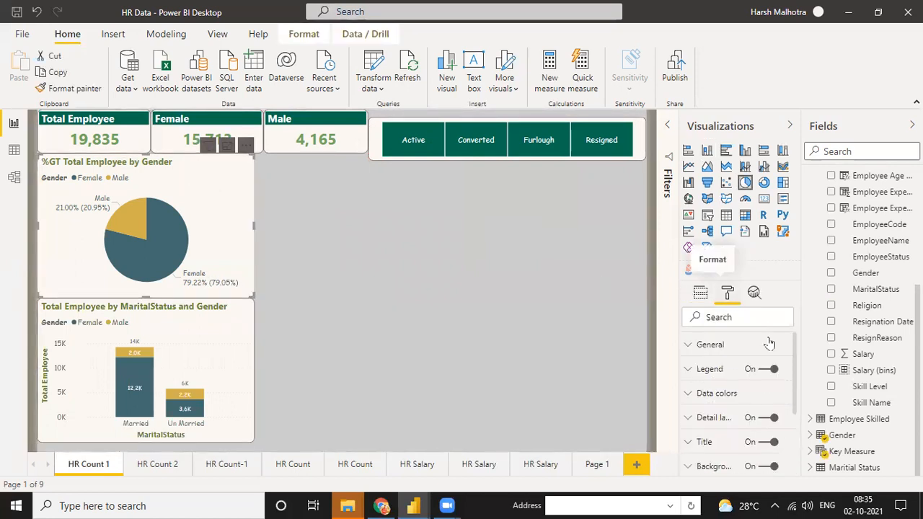
scroll(745, 398, down, 3)
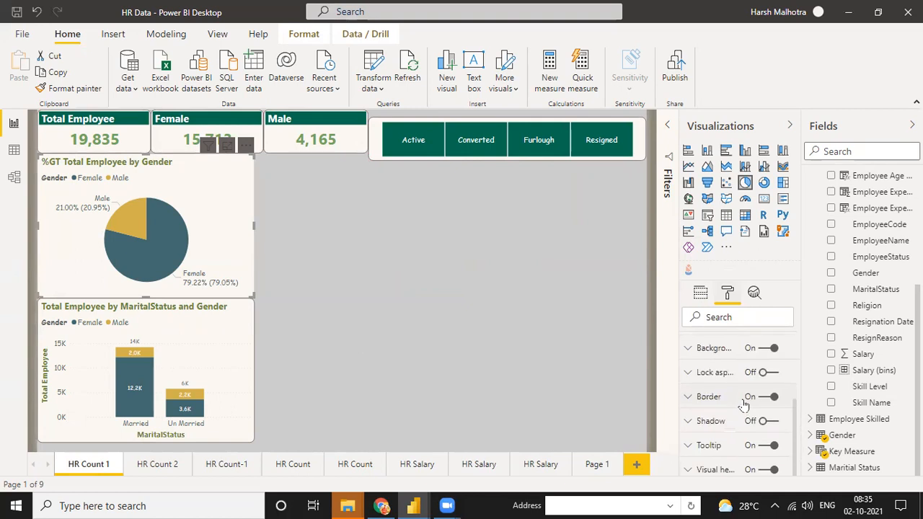
click(689, 403)
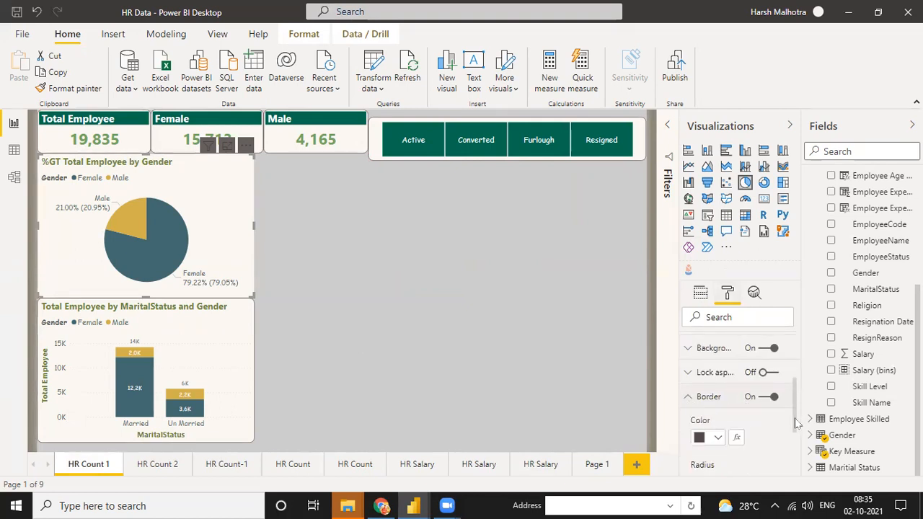
scroll(793, 425, down, 2)
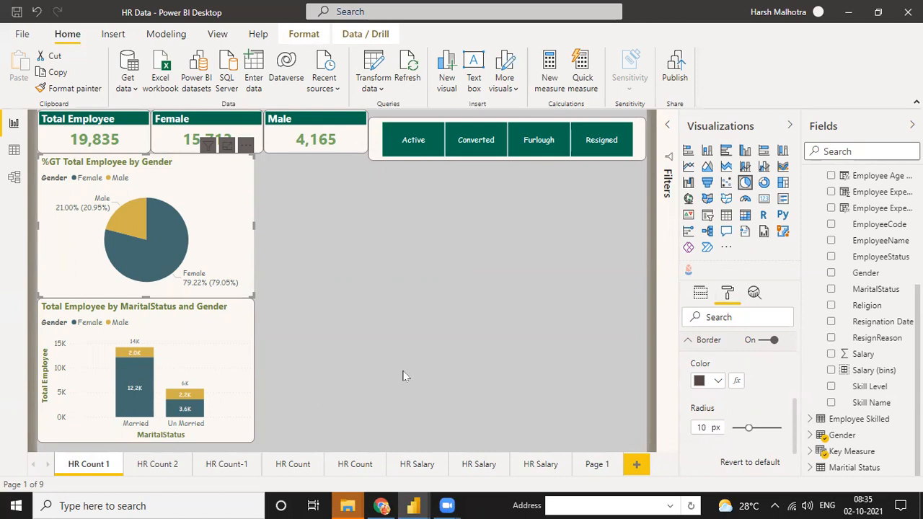
click(706, 428)
text(20)
key(BackSpace)
key(BackSpace)
key(BackSpace)
text(20)
key(BackSpace)
key(BackSpace)
key(BackSpace)
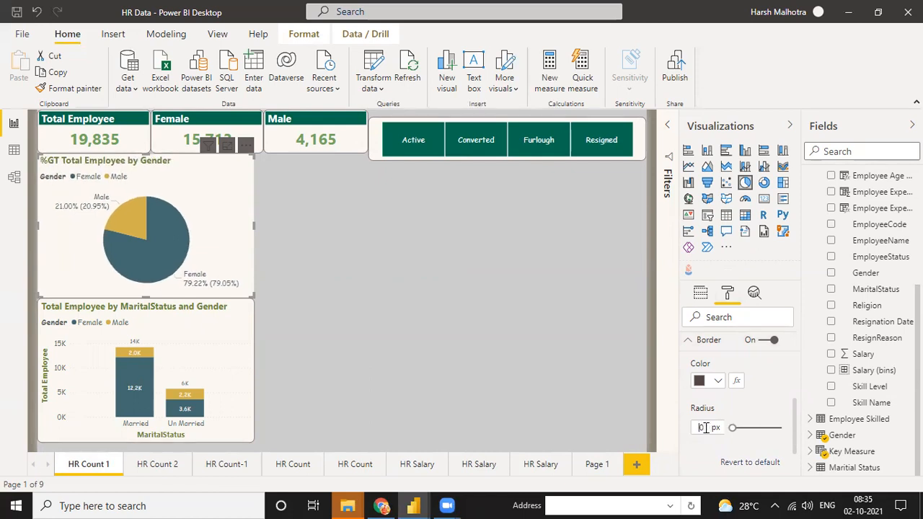
click(546, 409)
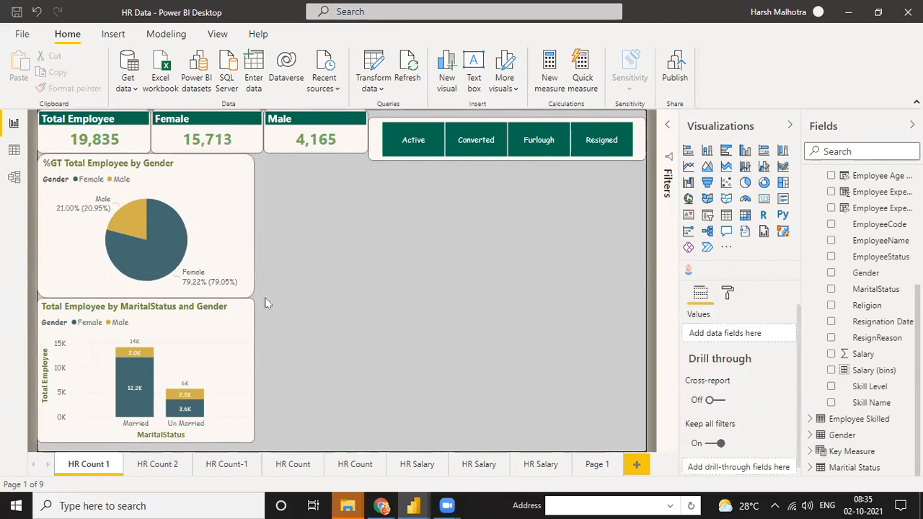
Start customizing the current report theme and set theme Color 1 to bright blue (#34AAC6).
click(198, 231)
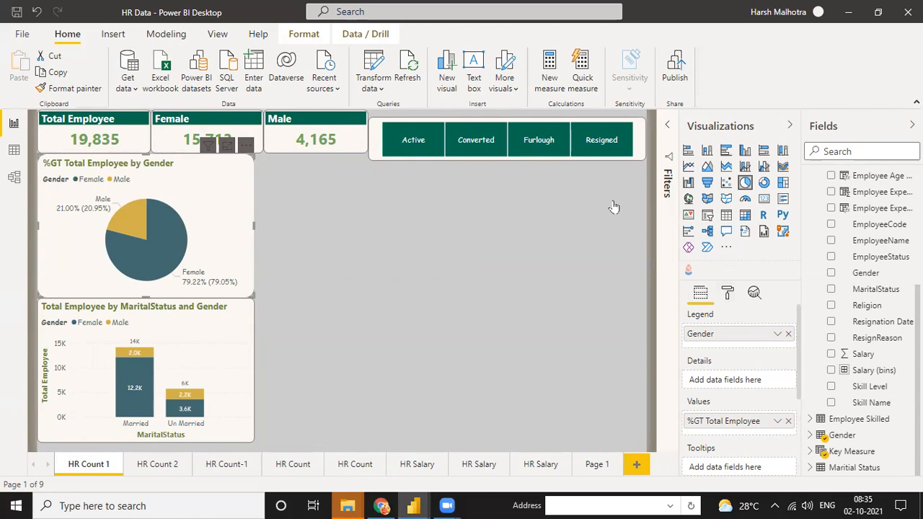
click(179, 36)
click(217, 33)
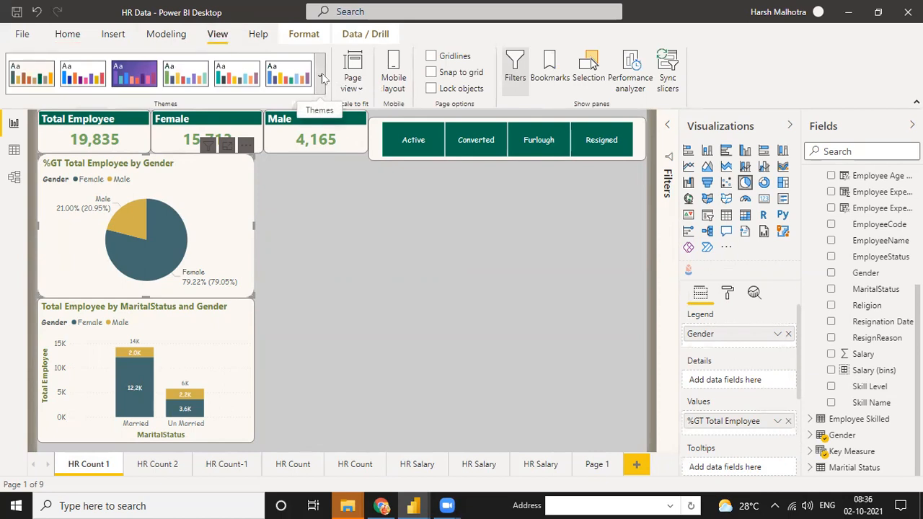
click(321, 78)
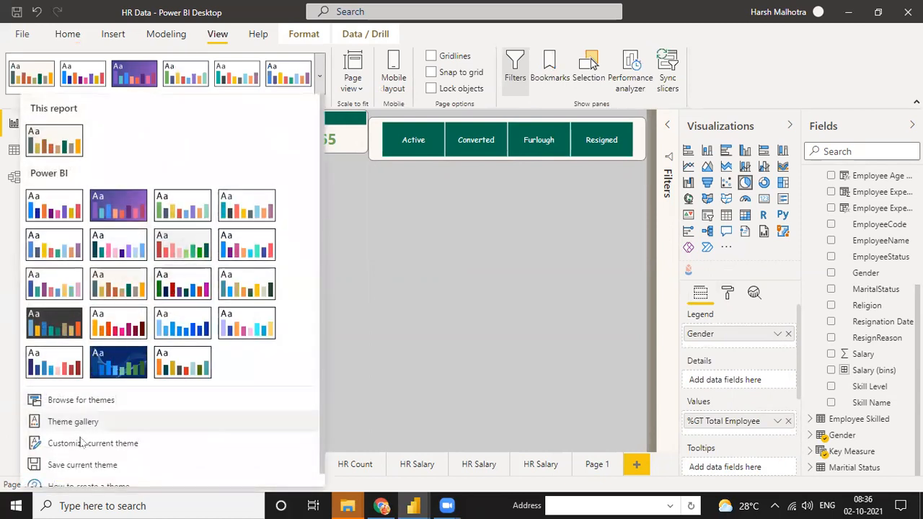
click(78, 443)
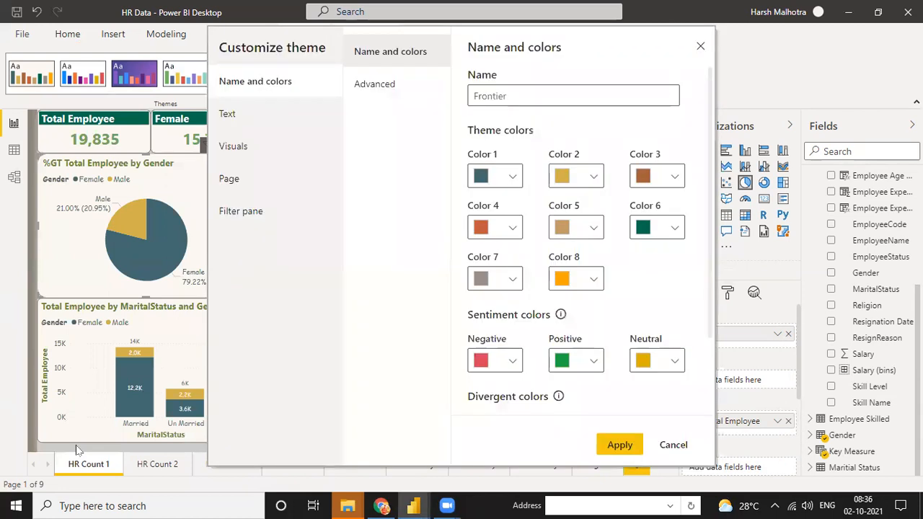
click(261, 84)
click(512, 182)
click(512, 182)
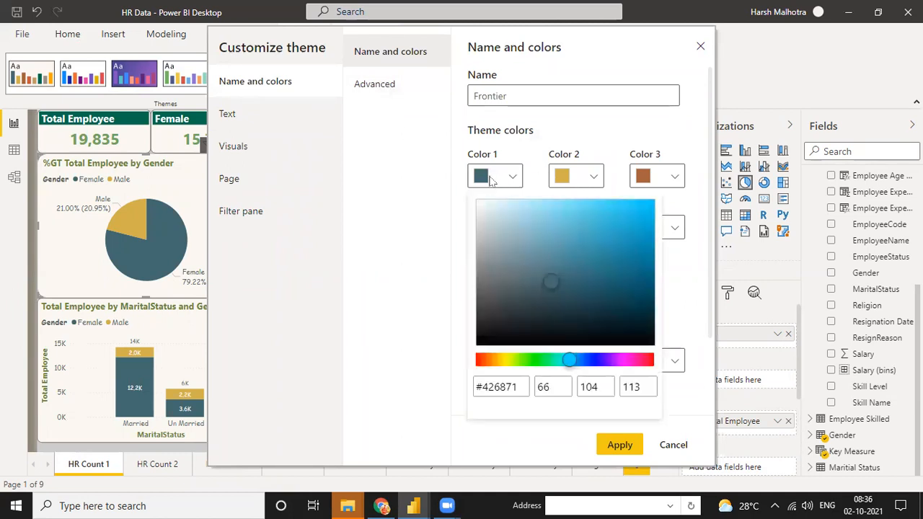
click(607, 237)
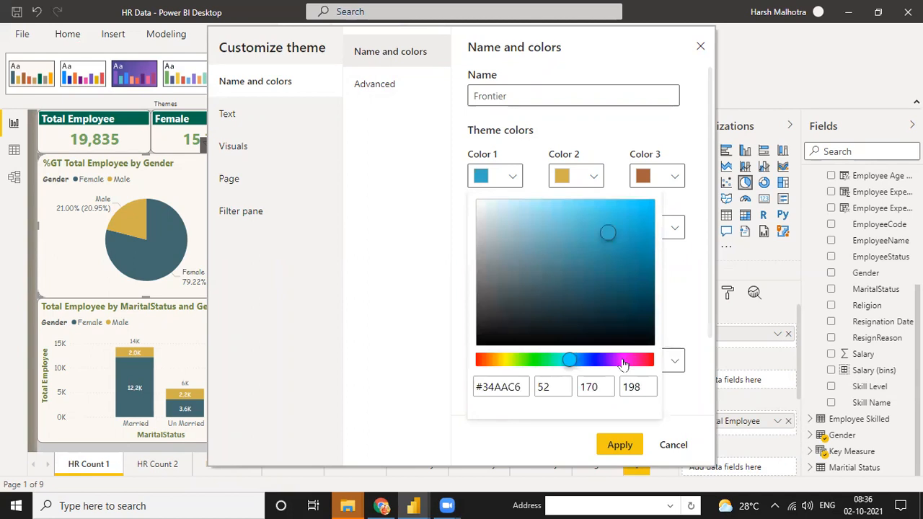
click(705, 326)
Set theme Color 2 to golden yellow (#D7A30C) and theme Color 3 to orange (#D55D13).
click(593, 177)
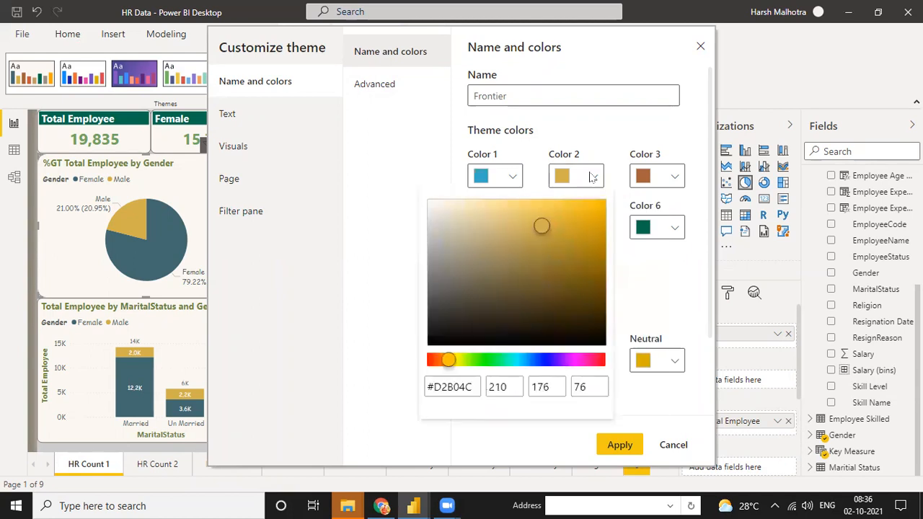
click(579, 216)
click(596, 220)
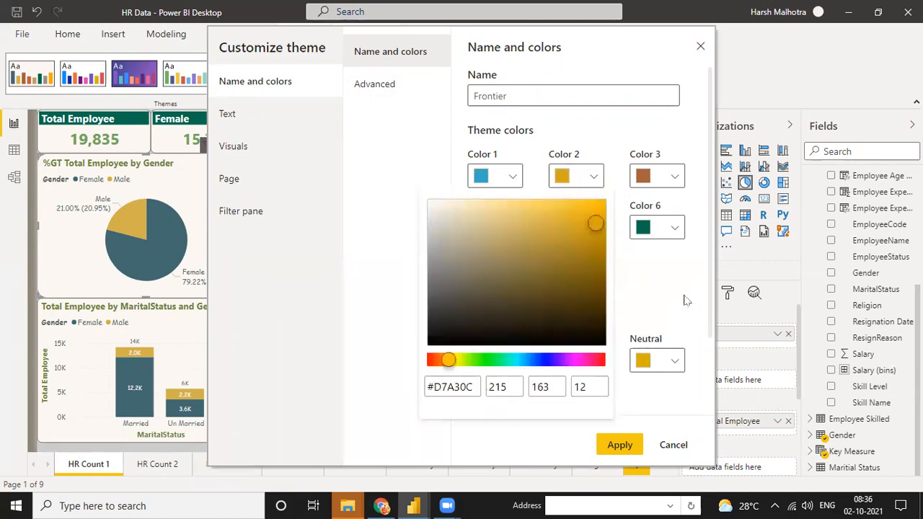
click(686, 200)
click(675, 184)
click(671, 225)
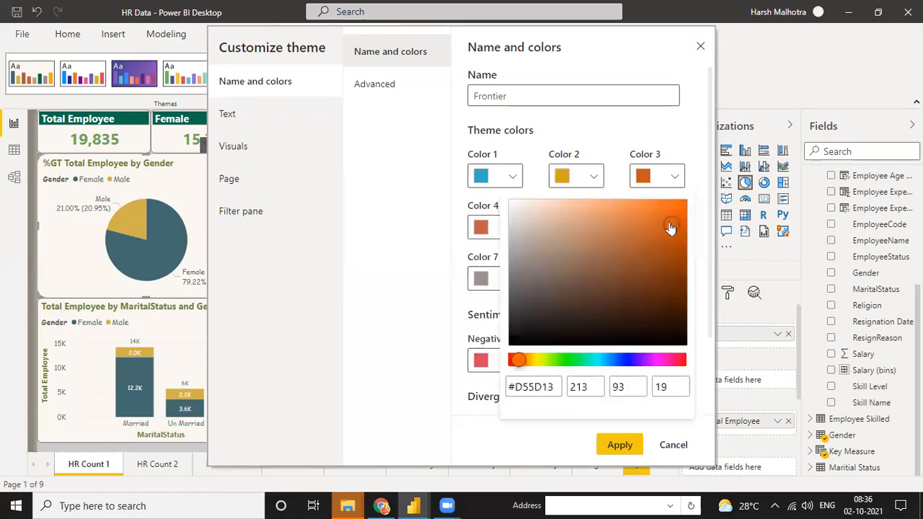
click(704, 284)
Set theme Color 4 to pink.
click(506, 225)
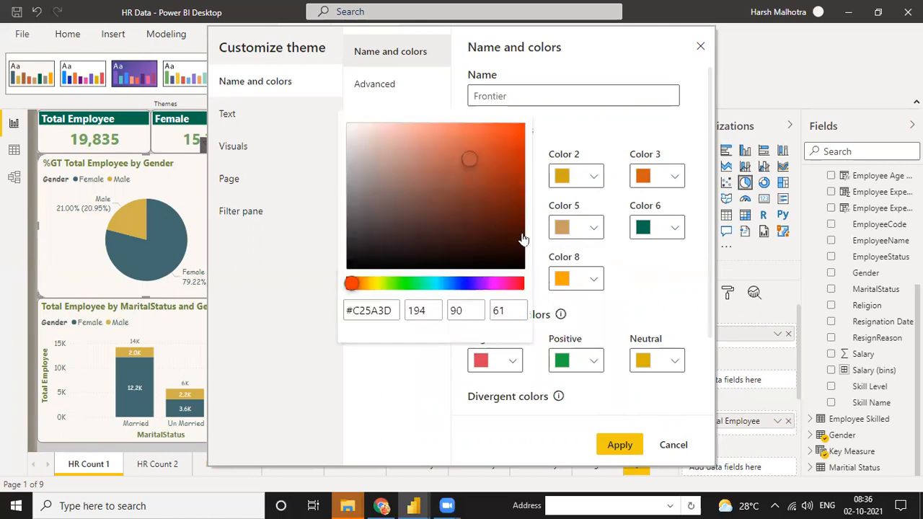
click(503, 286)
click(694, 334)
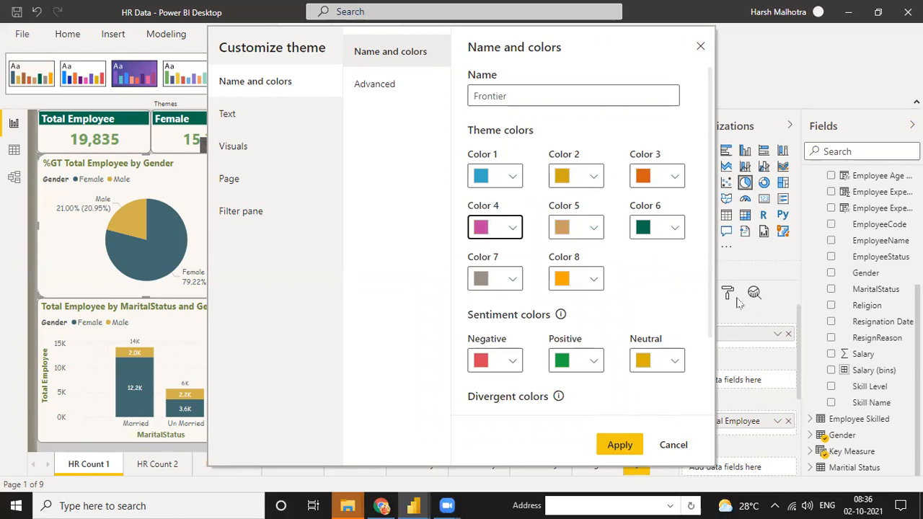
Set the theme's title text font color to bright red (#E00D29) and apply the customized theme.
click(250, 115)
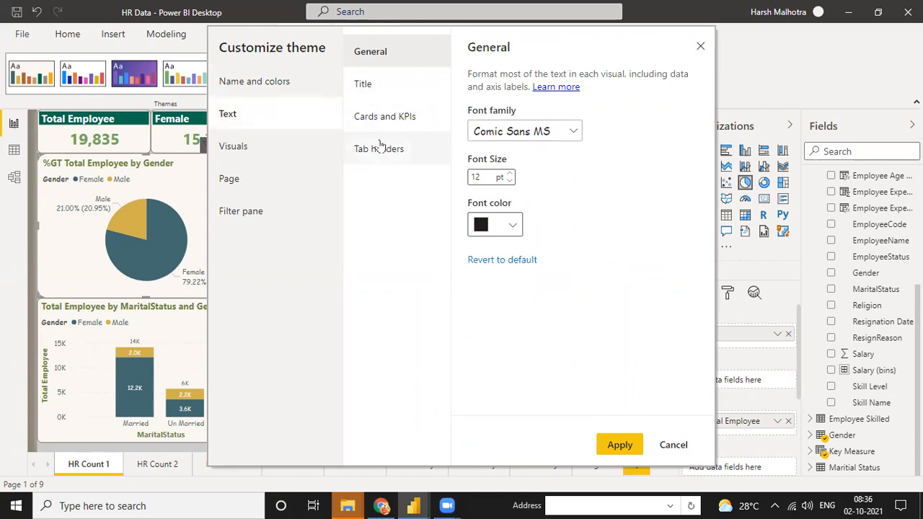
click(383, 86)
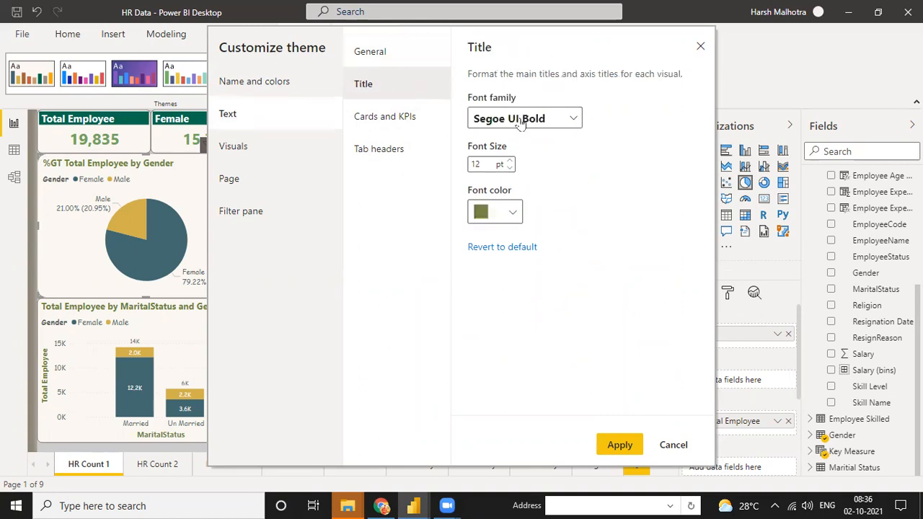
click(495, 211)
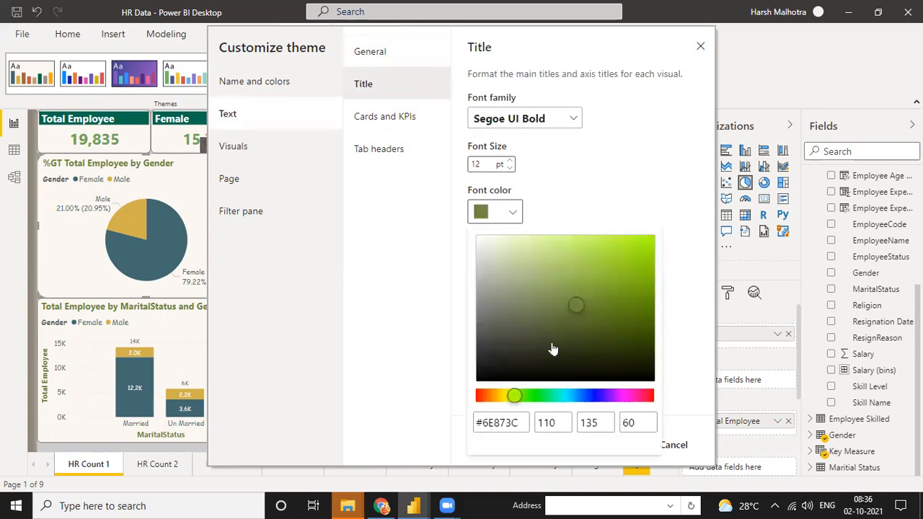
click(481, 397)
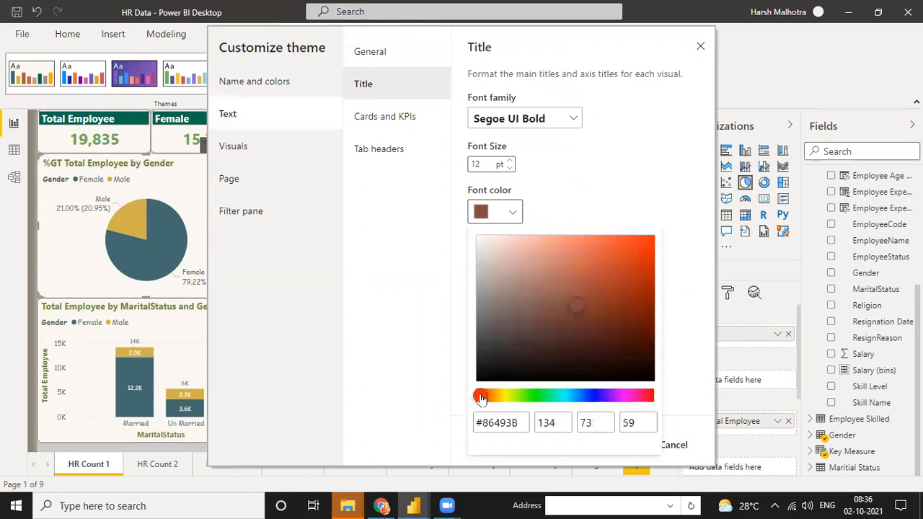
click(633, 273)
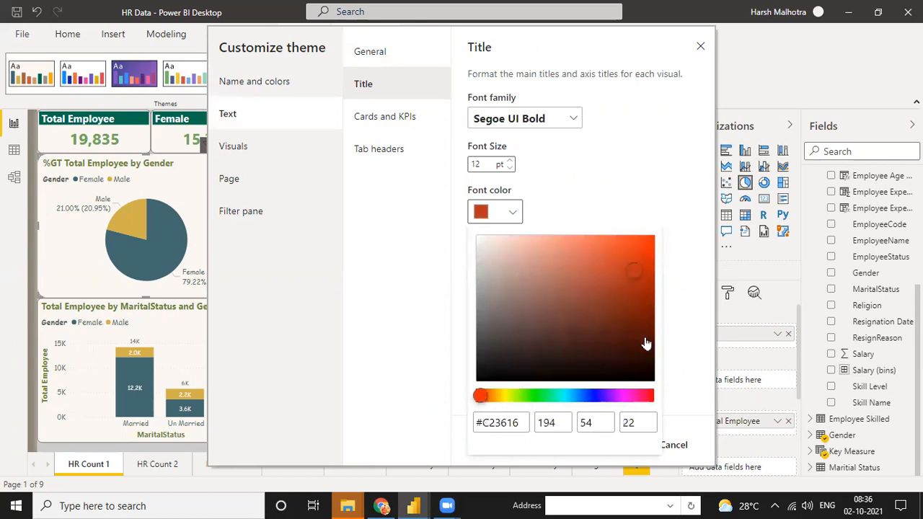
click(650, 397)
click(646, 264)
click(644, 253)
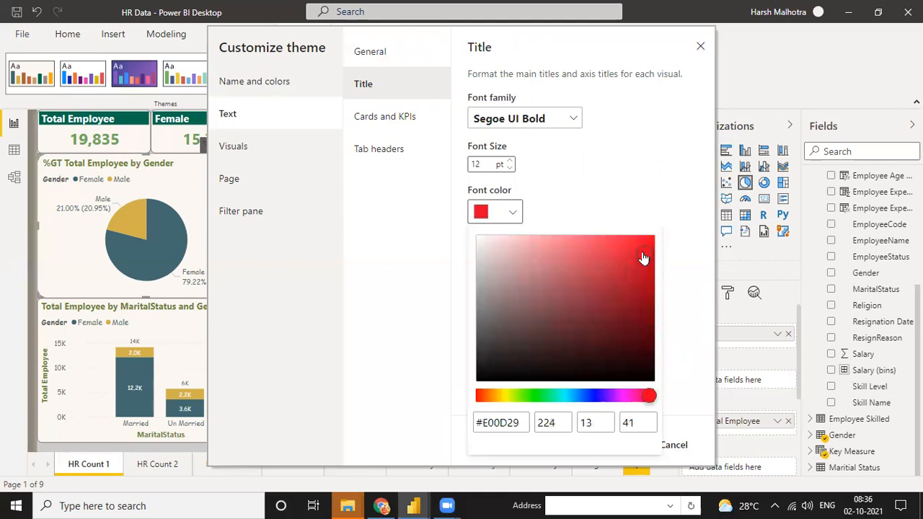
click(707, 300)
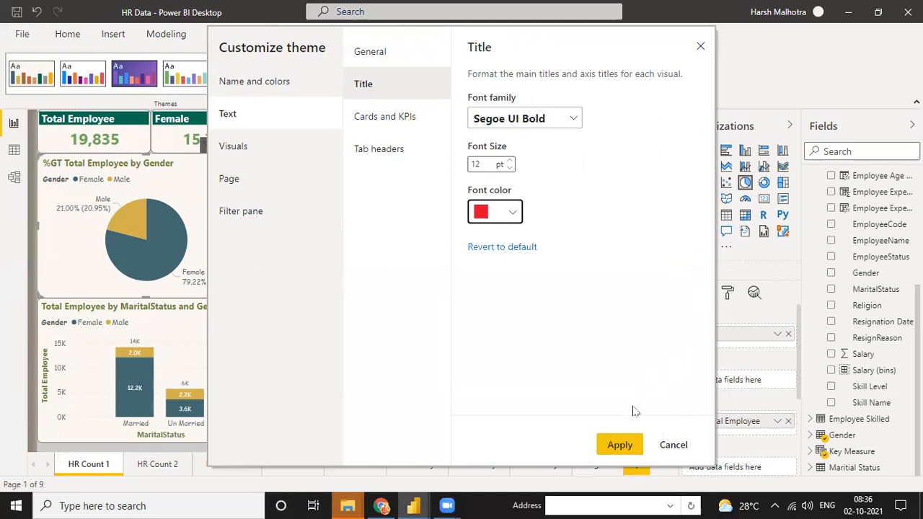
click(620, 444)
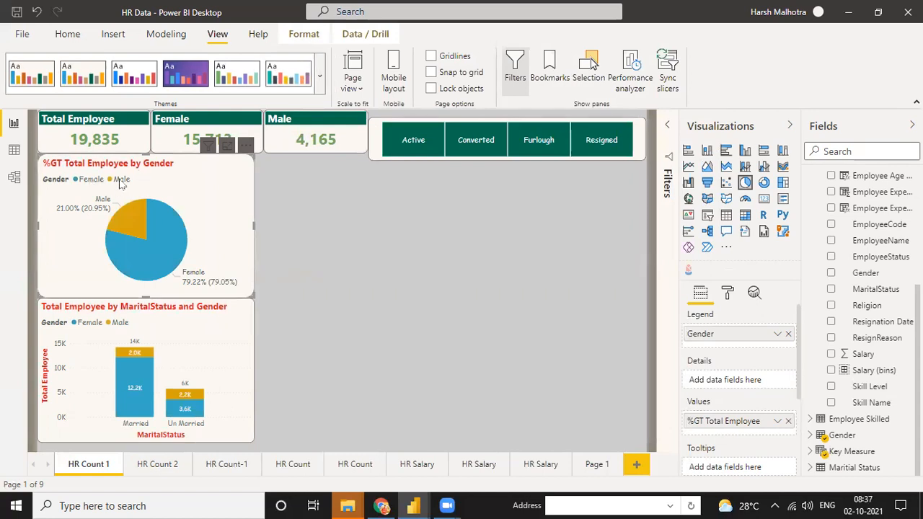
Check how the customized theme looks on the HR Count 2, HR Count-1 and first HR Count pages.
click(155, 465)
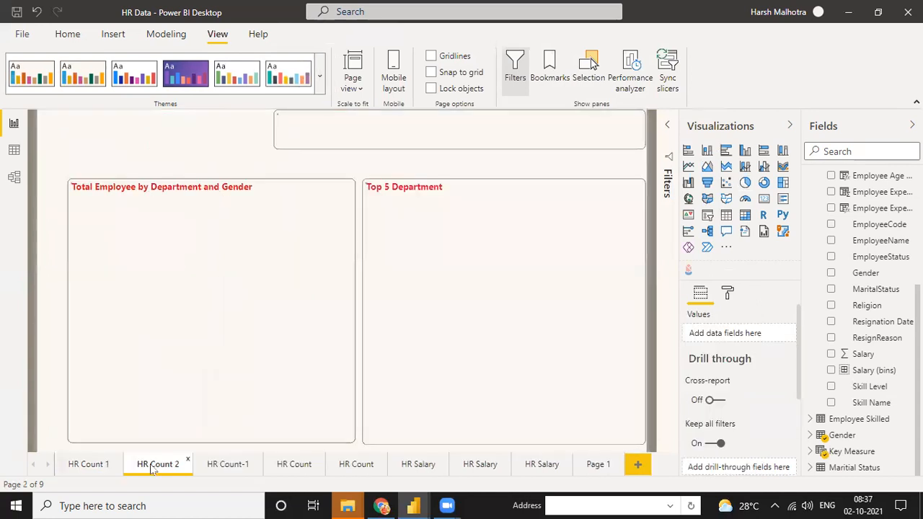
click(223, 465)
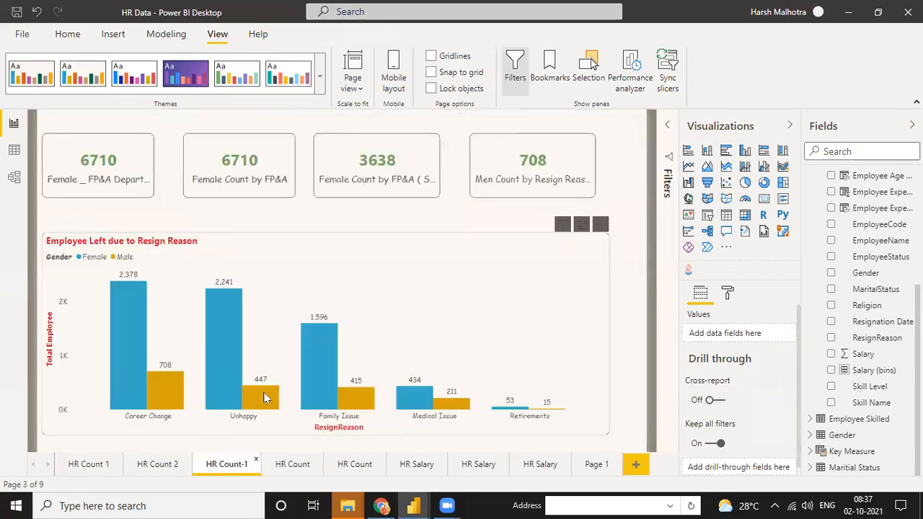
click(284, 466)
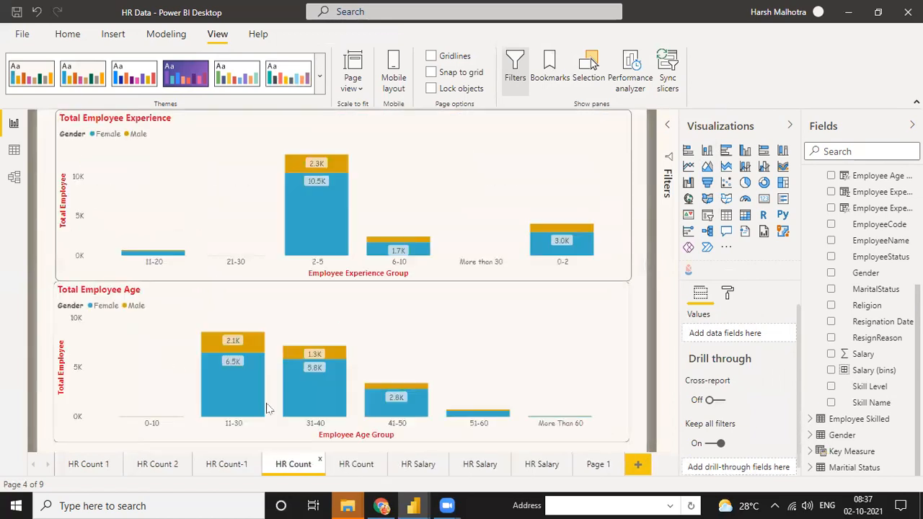
Check how the customized theme looks on the second HR Count page, the three HR Salary pages and Page 1.
click(369, 468)
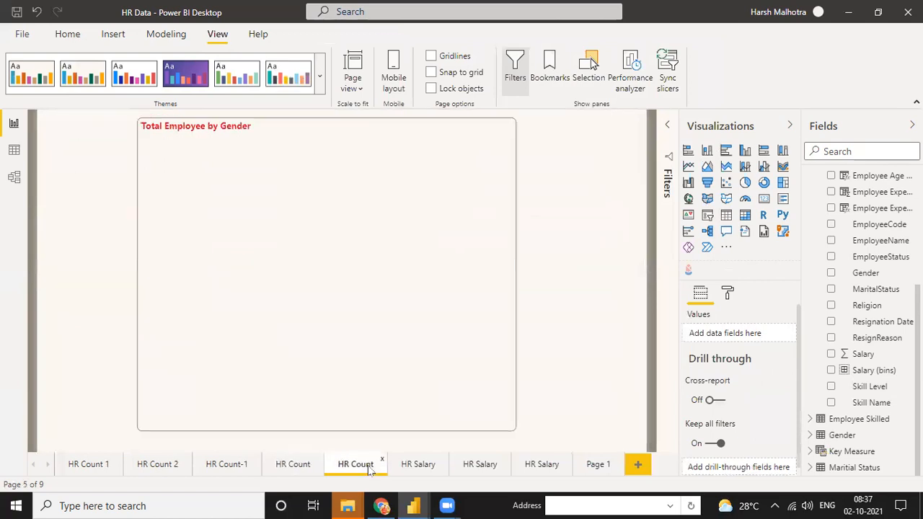
click(416, 468)
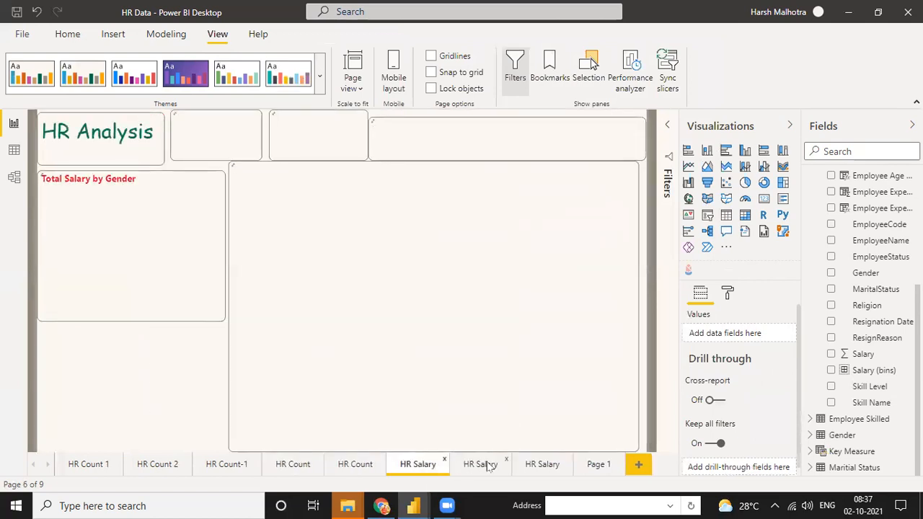
click(488, 467)
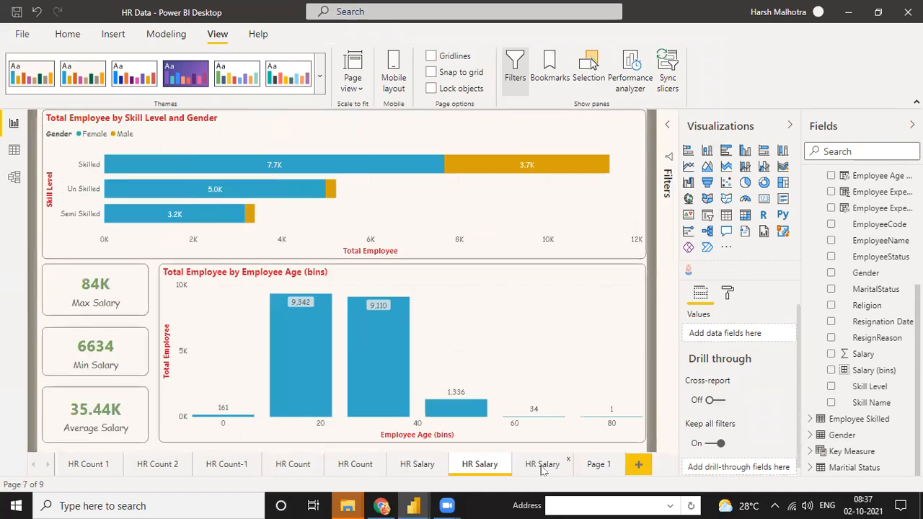
click(543, 467)
click(596, 466)
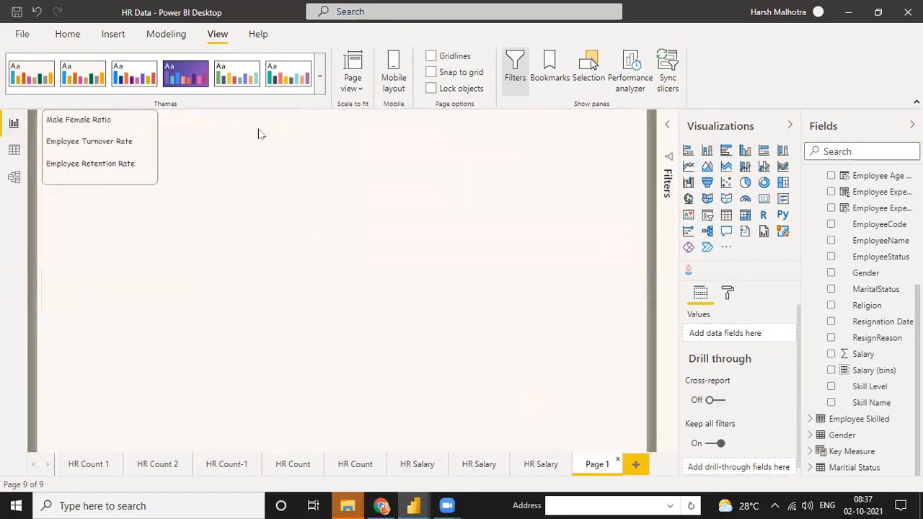
Review the current theme's filter pane, visual background and visual border settings, and apply the theme without edits.
click(322, 85)
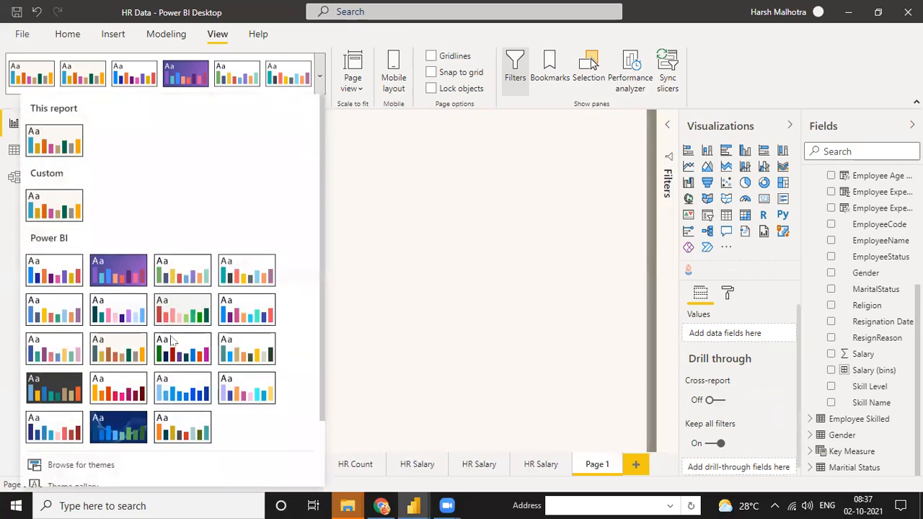
scroll(108, 361, down, 2)
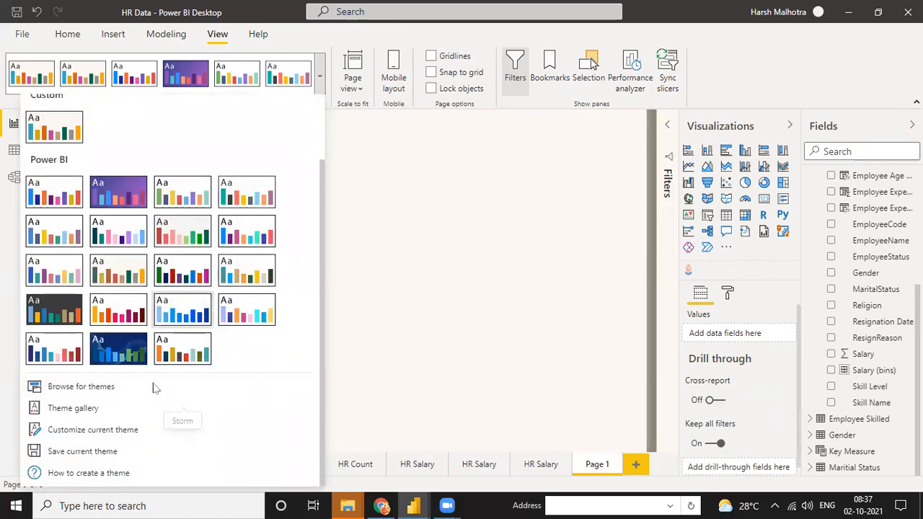
click(92, 430)
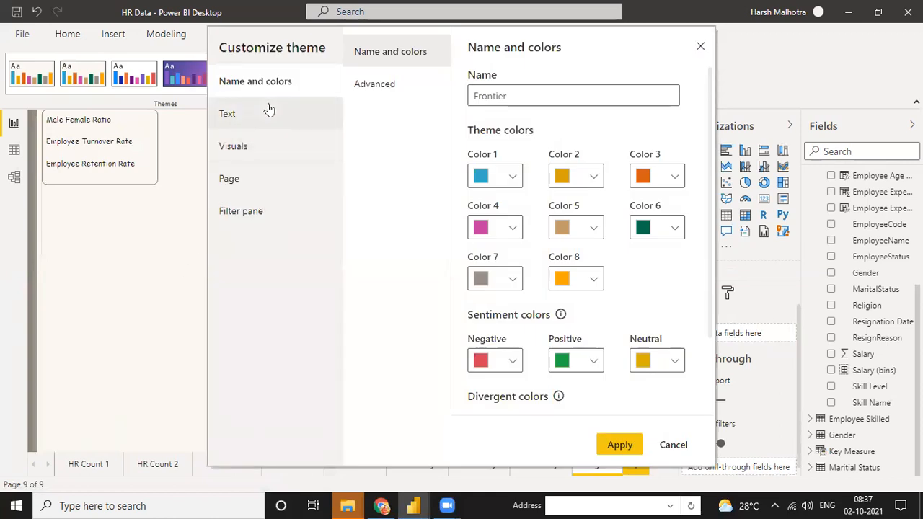
click(261, 206)
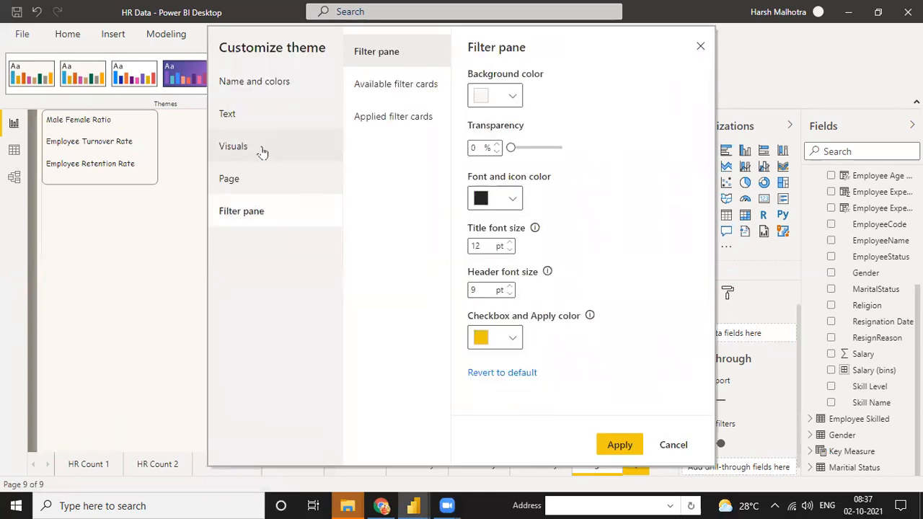
click(262, 151)
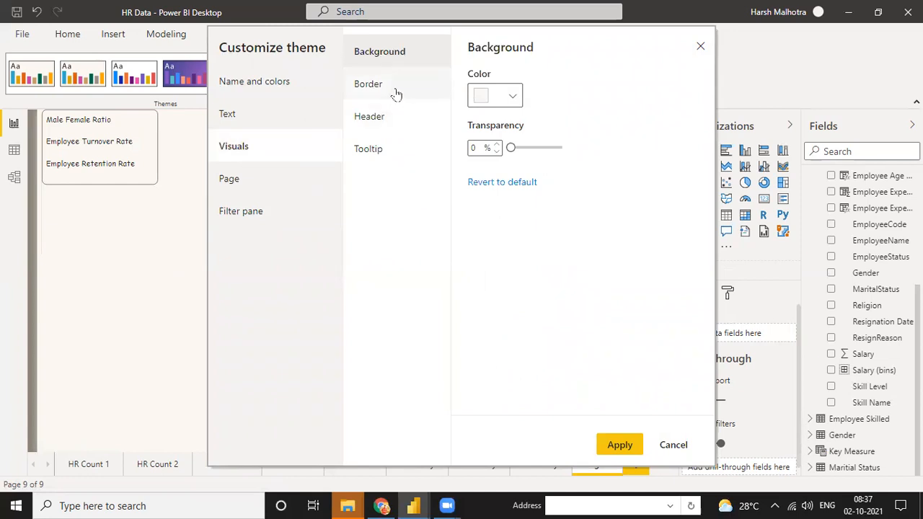
click(396, 92)
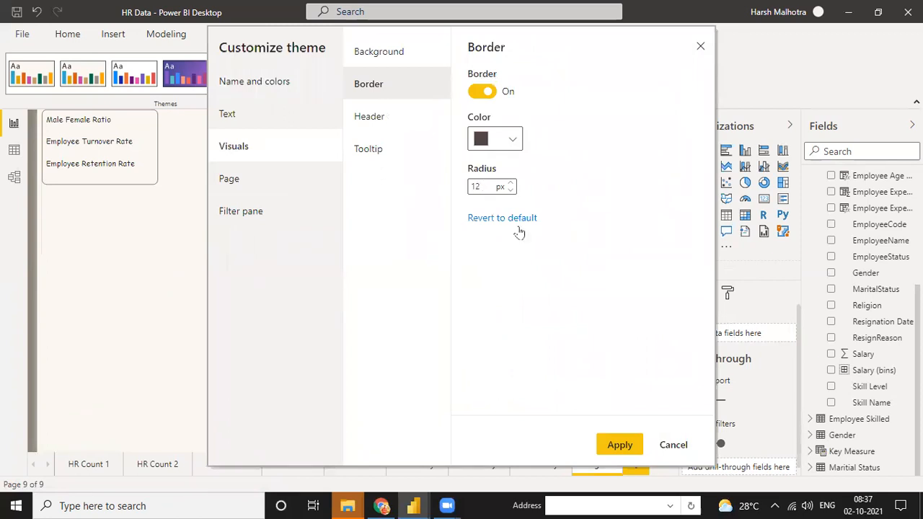
click(616, 446)
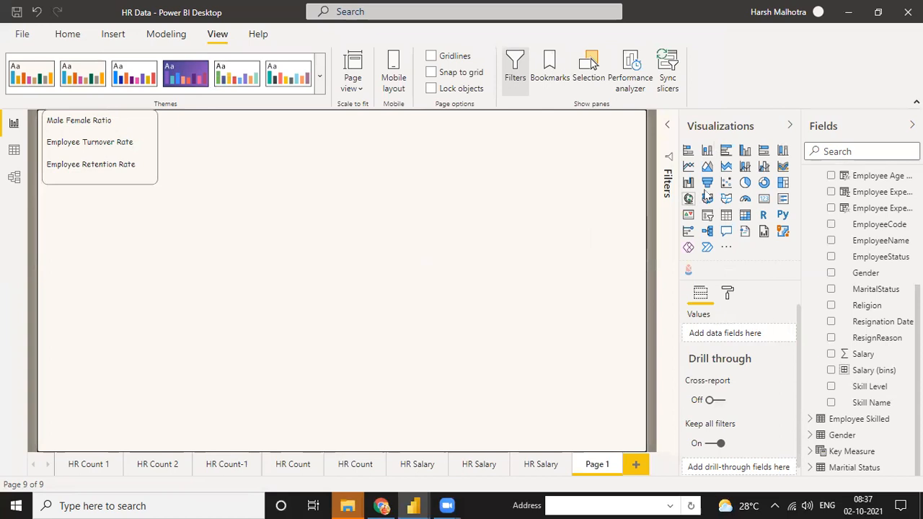
Place an empty pie chart in the middle of Page 1 to preview the theme's visual border, and remove it.
click(745, 182)
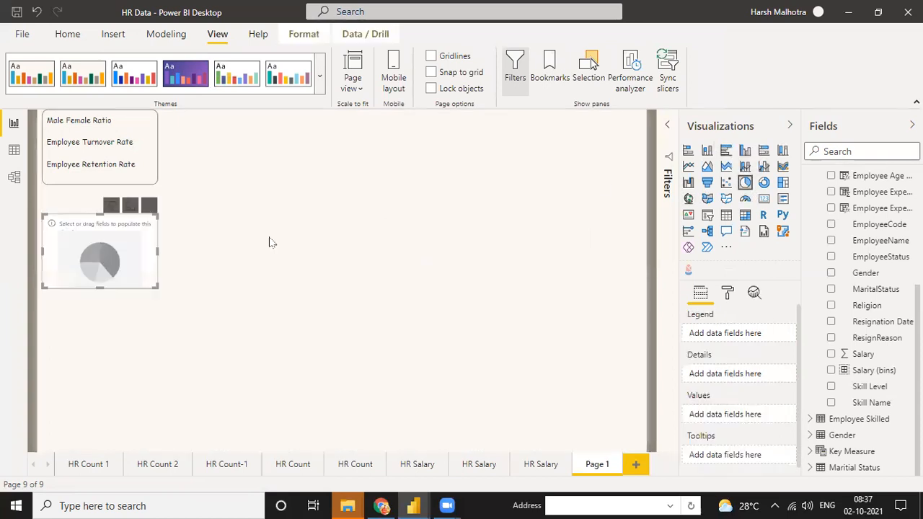
drag(137, 249, 351, 252)
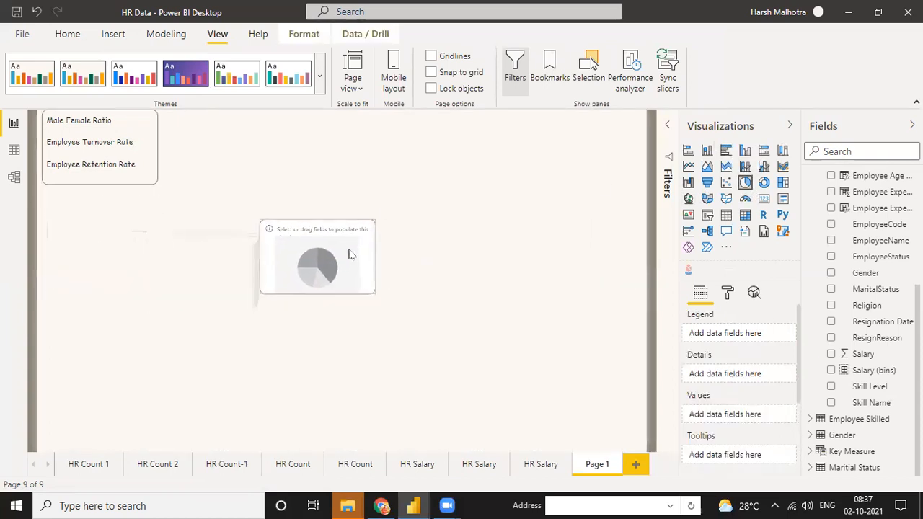
click(491, 198)
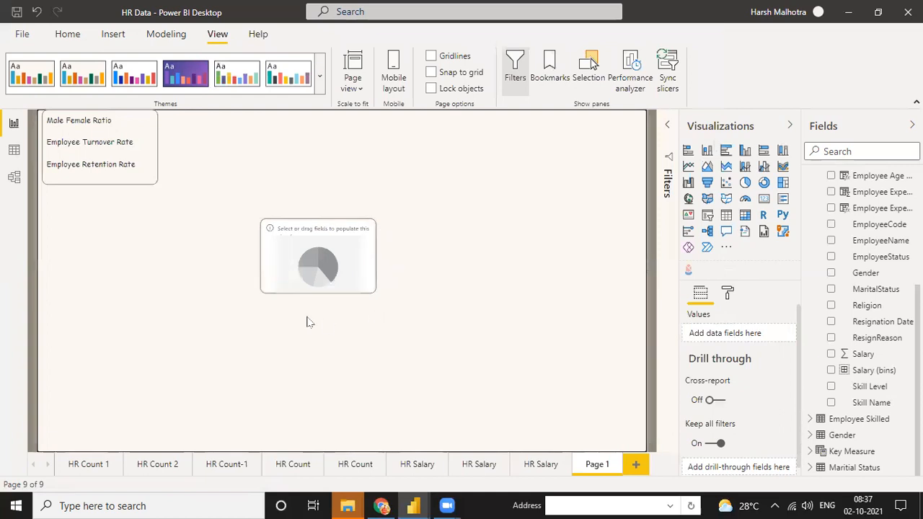
click(363, 239)
click(367, 211)
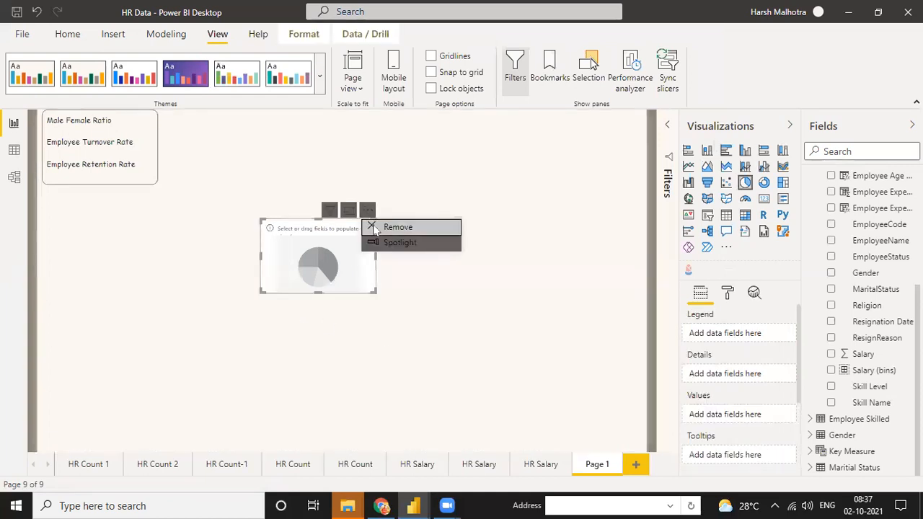
click(380, 228)
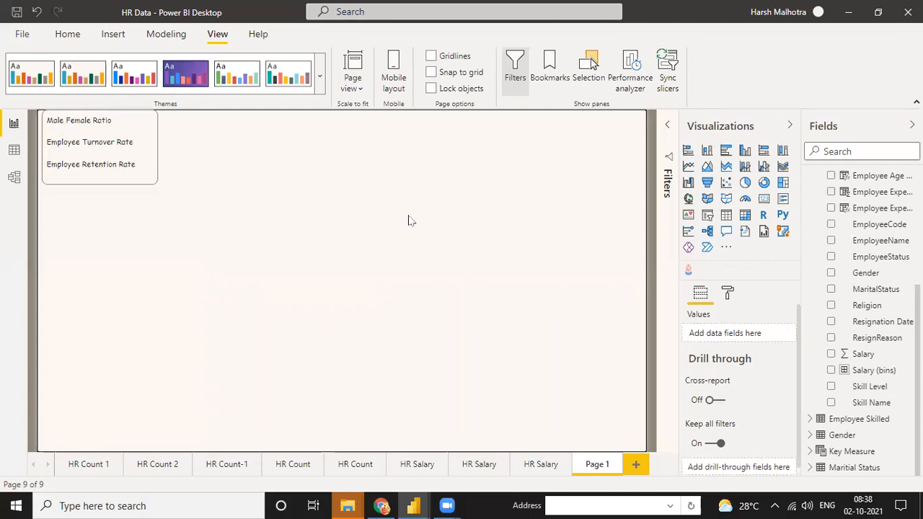
Look over the Employee Details data table, return to the report and save the file.
click(14, 149)
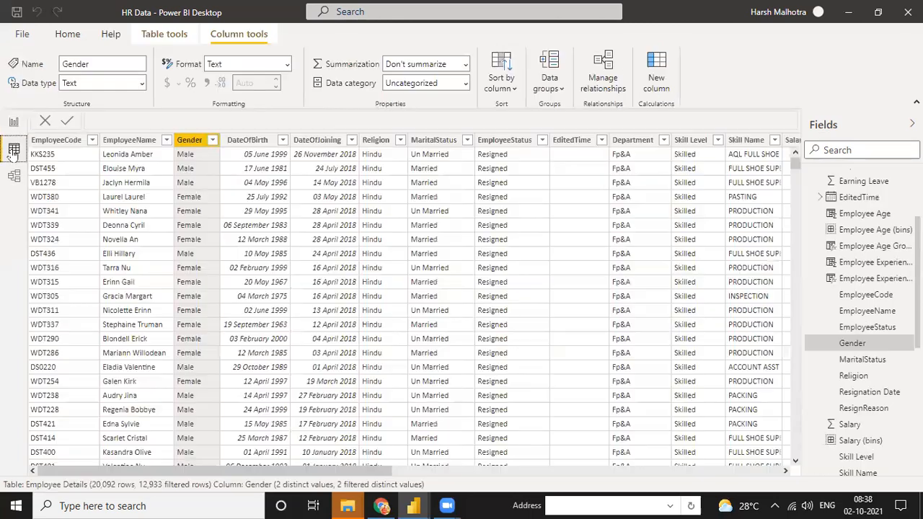
click(13, 122)
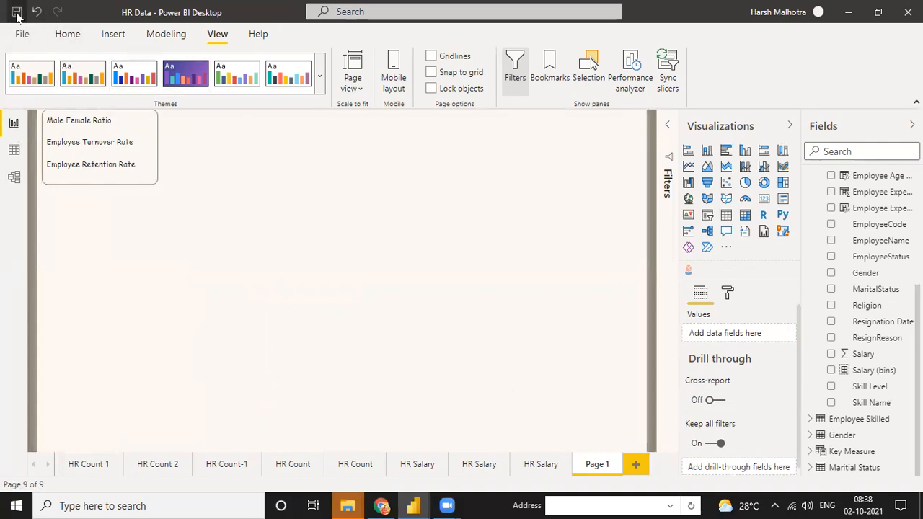
click(17, 13)
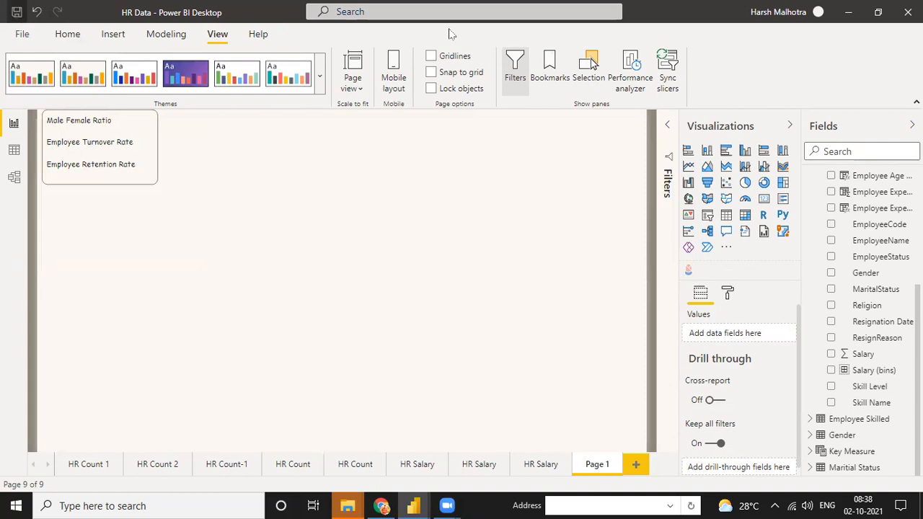